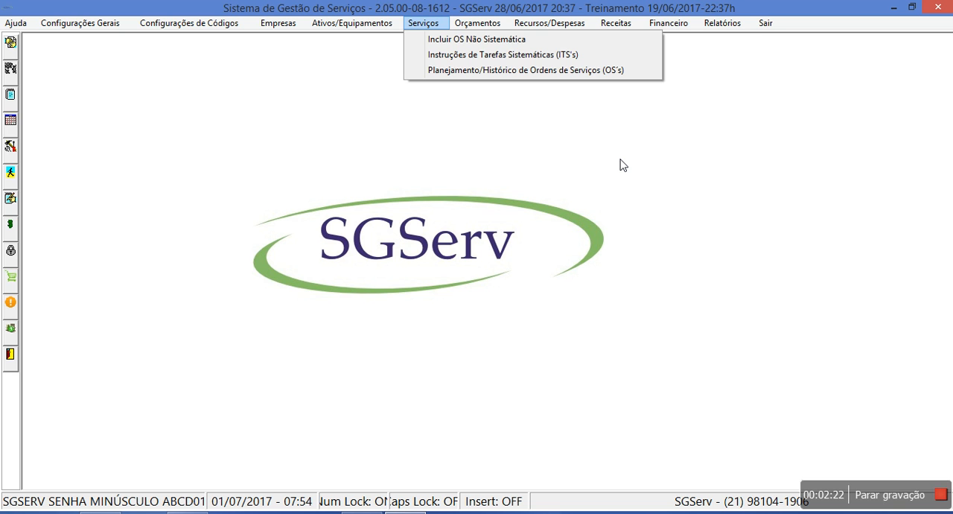
mouse_move(530, 21)
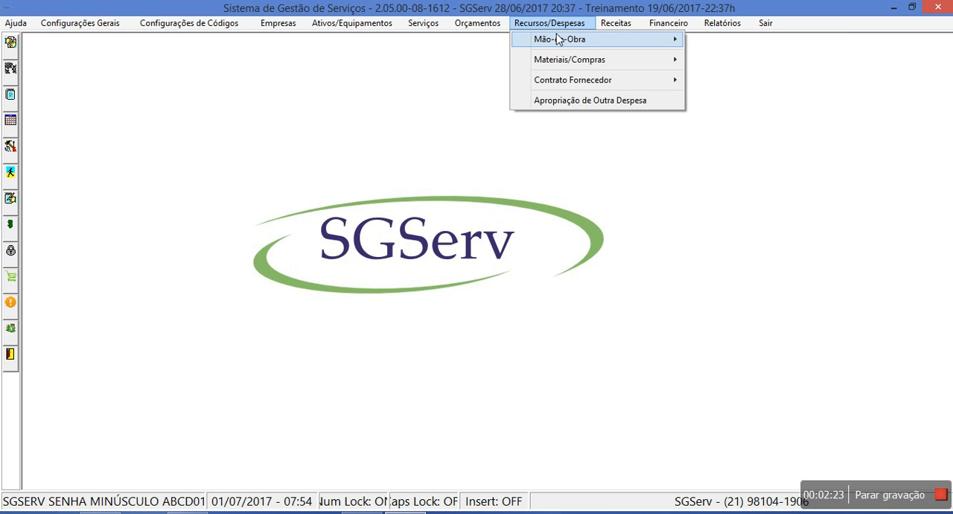
mouse_move(559, 40)
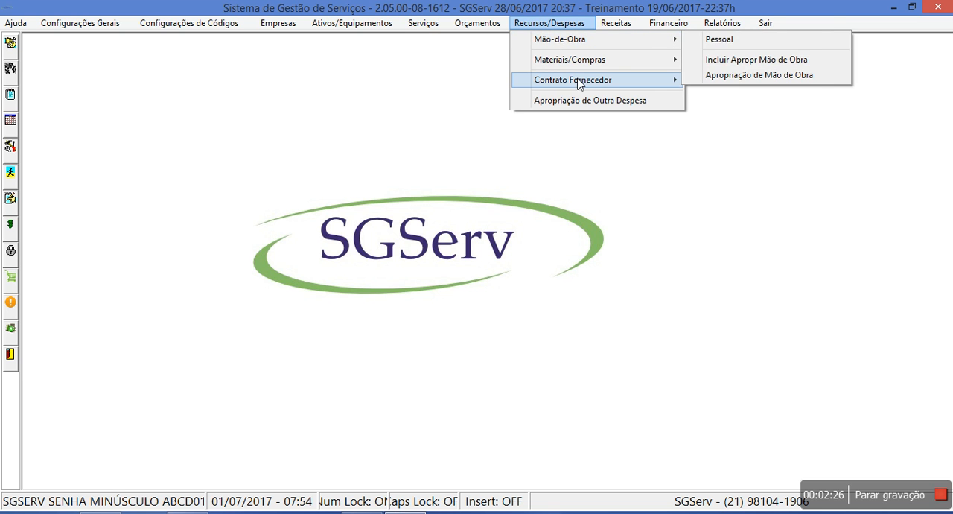
mouse_move(582, 82)
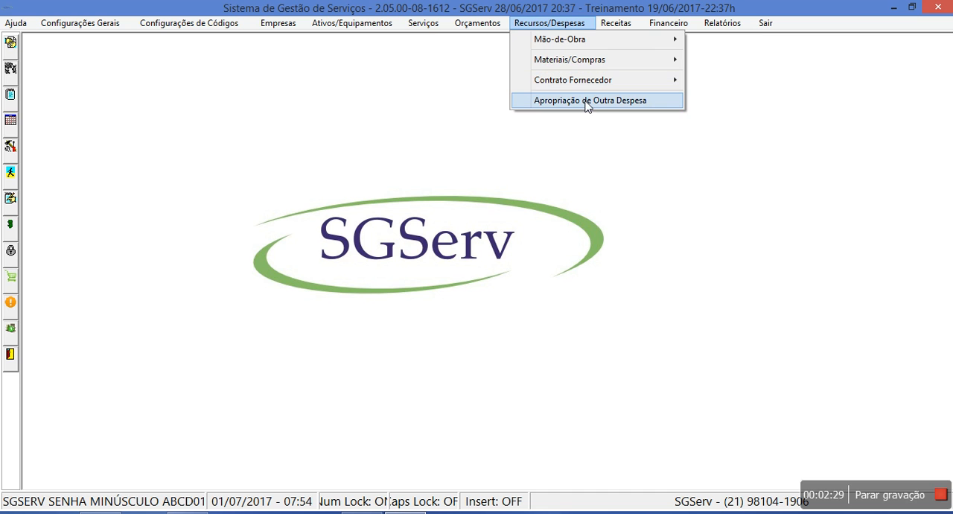
mouse_move(624, 24)
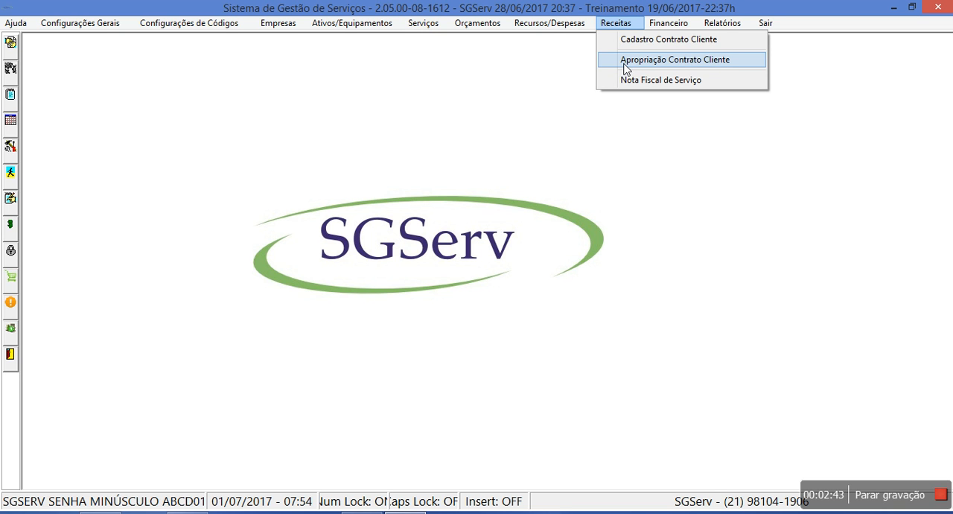
mouse_move(421, 20)
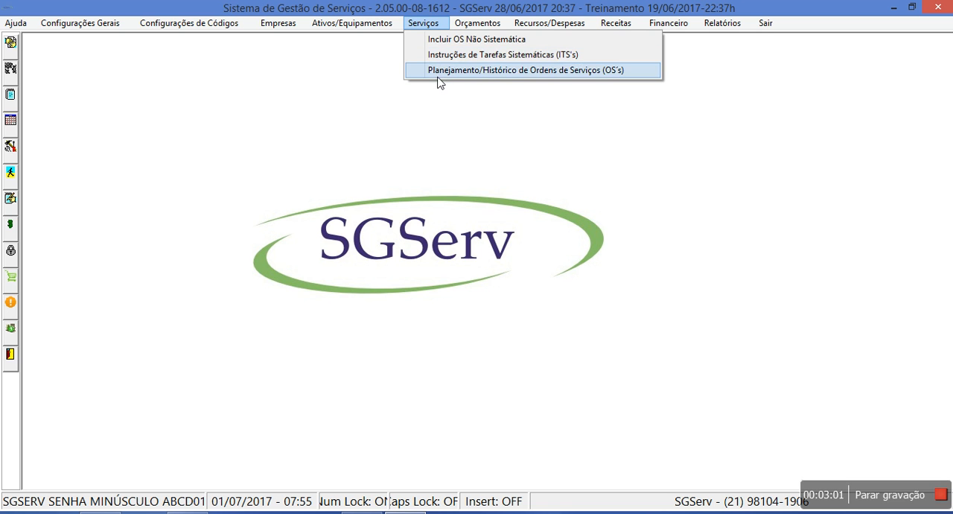
click(440, 73)
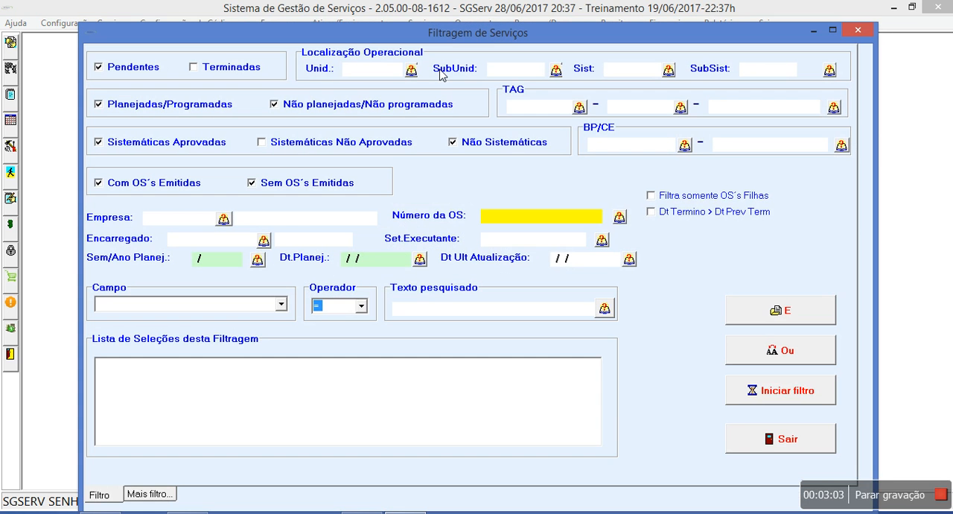
click(768, 445)
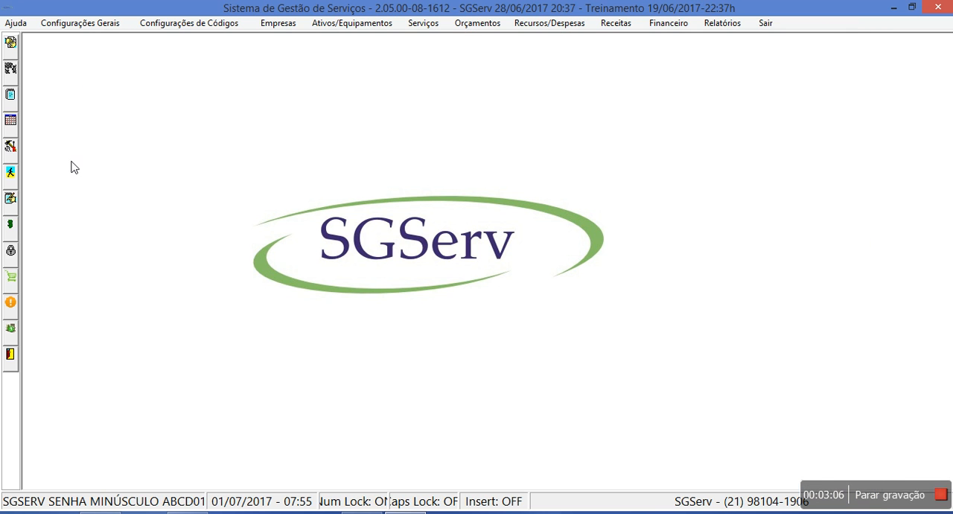
In the services filter, exclude Não Sistemáticas and Sem OS's Emitidas, and set the planned week to 26/2017 and planned date to 01/07/2017
click(13, 122)
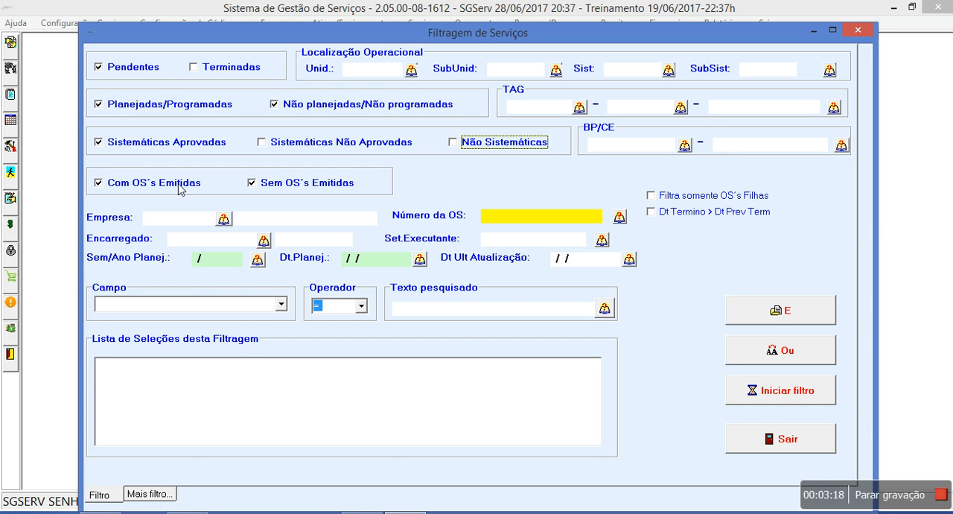
click(275, 191)
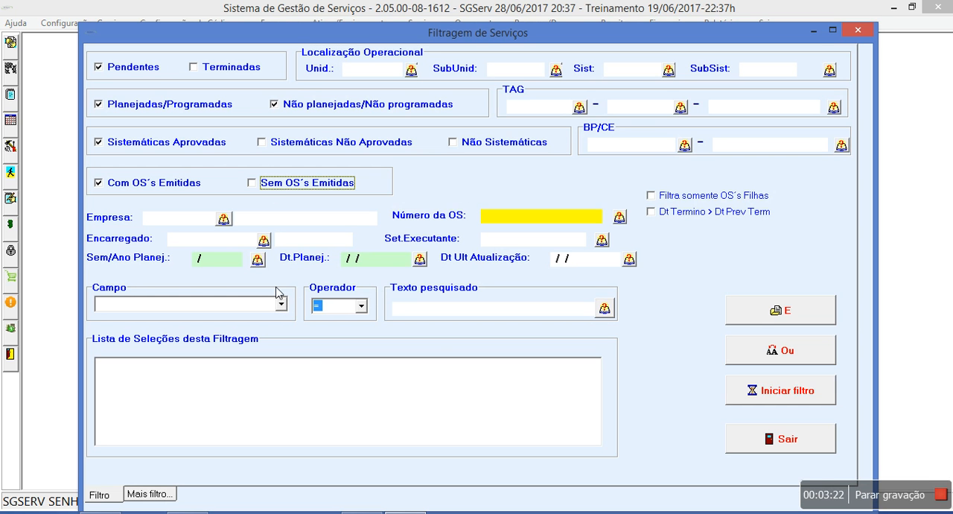
click(257, 259)
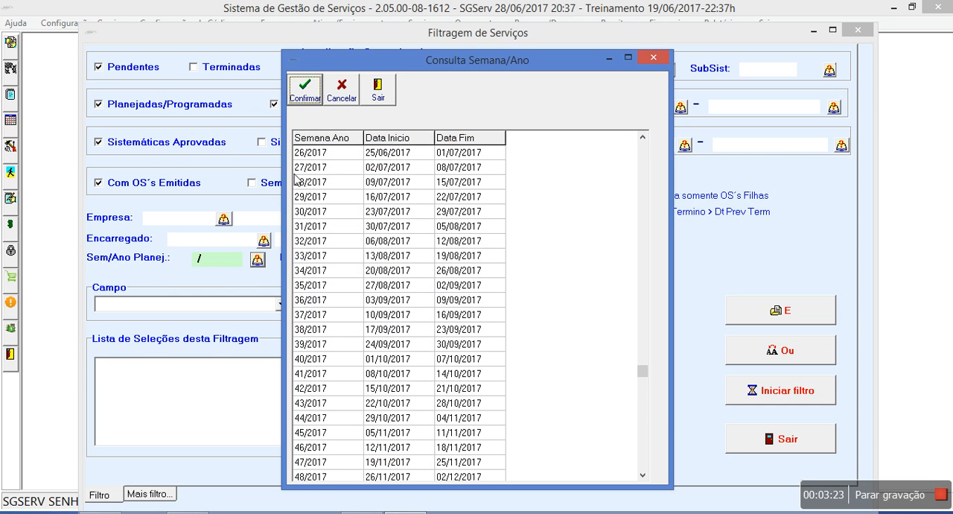
double_click(312, 153)
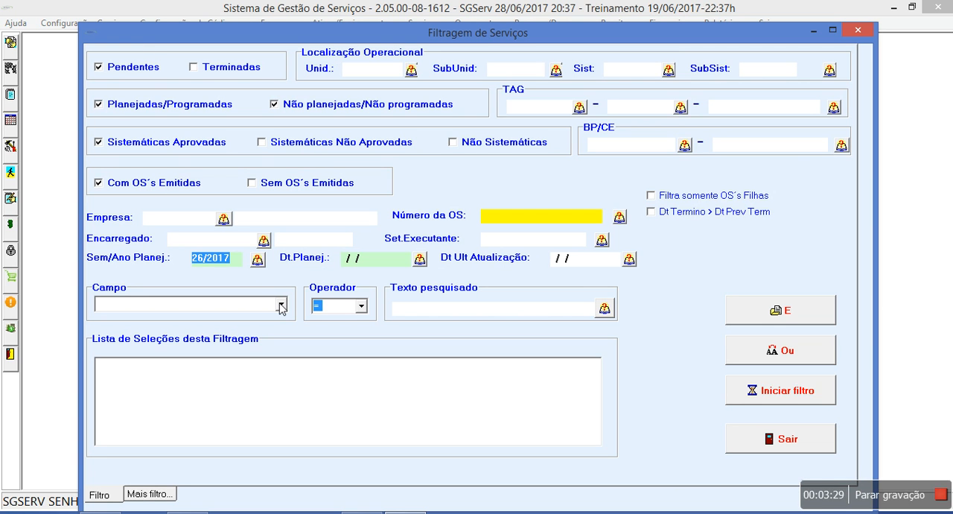
click(420, 258)
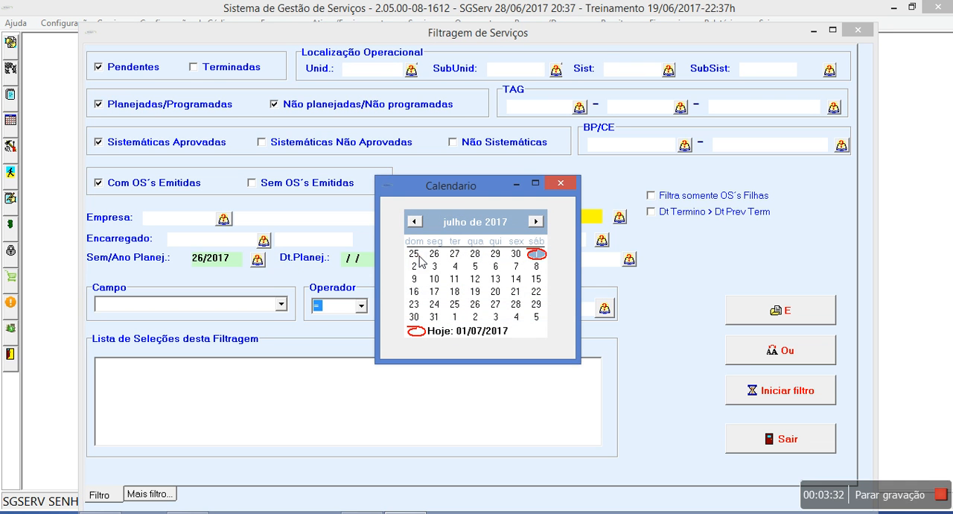
click(536, 254)
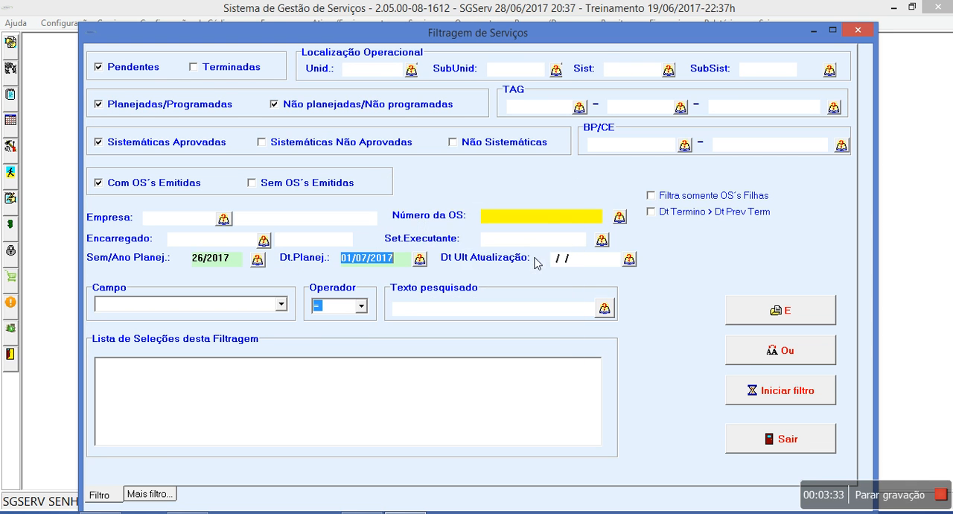
Set the filter condition to Situação = PG (PROGRAMADO) and run the filter
click(280, 304)
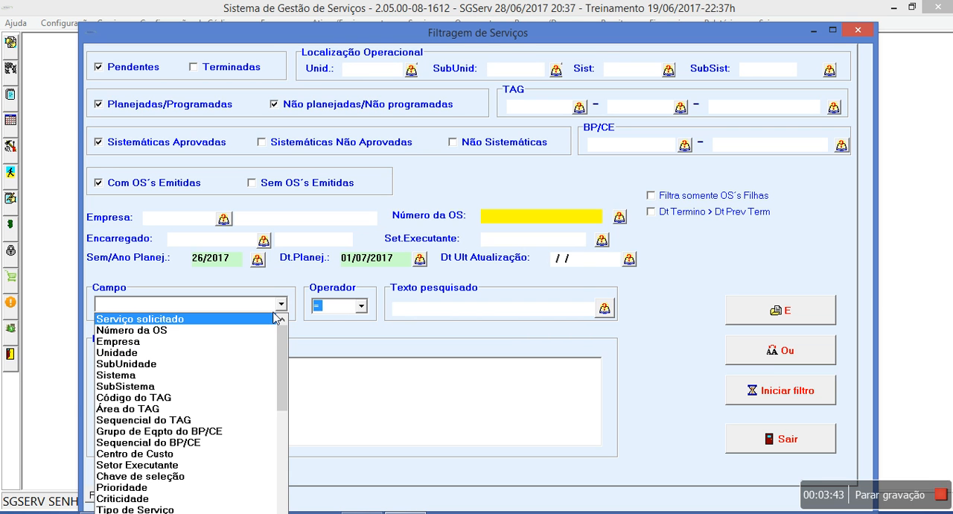
scroll(277, 318, down, 1)
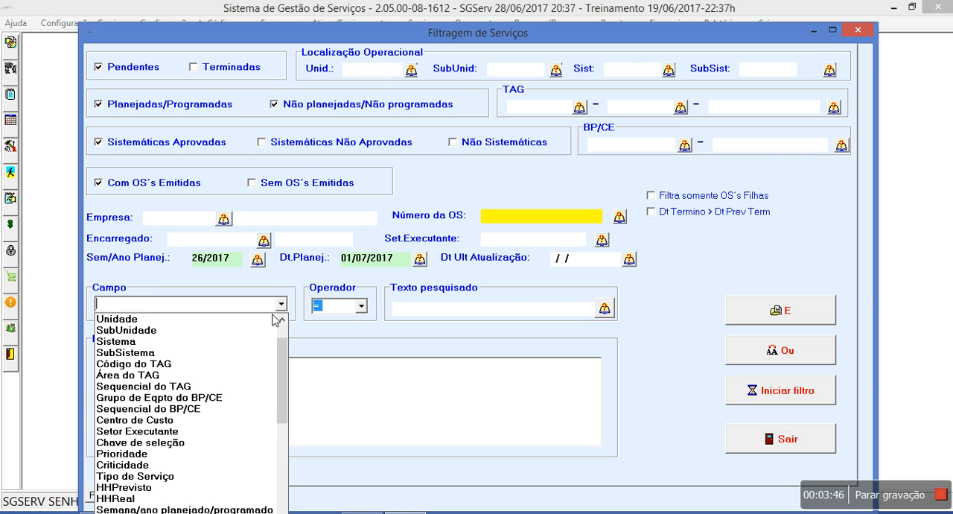
scroll(277, 317, down, 1)
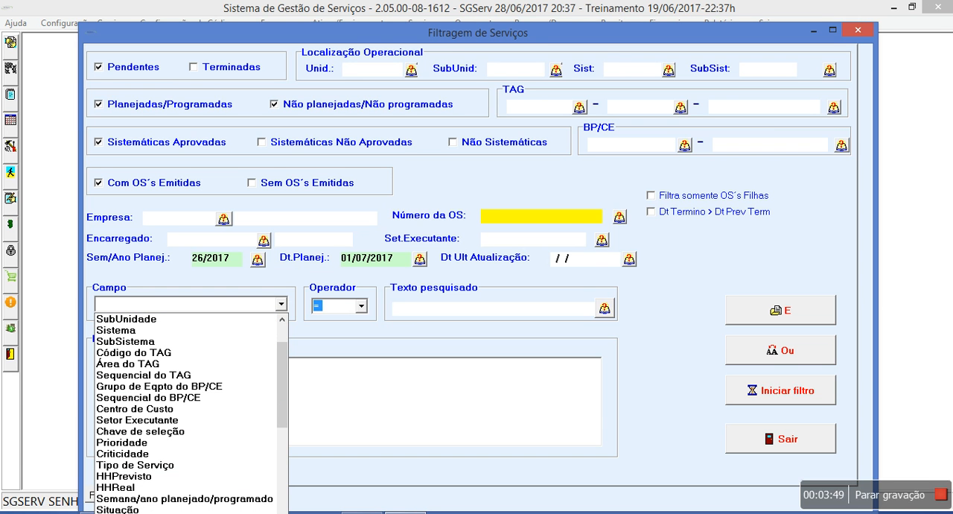
scroll(186, 413, down, 1)
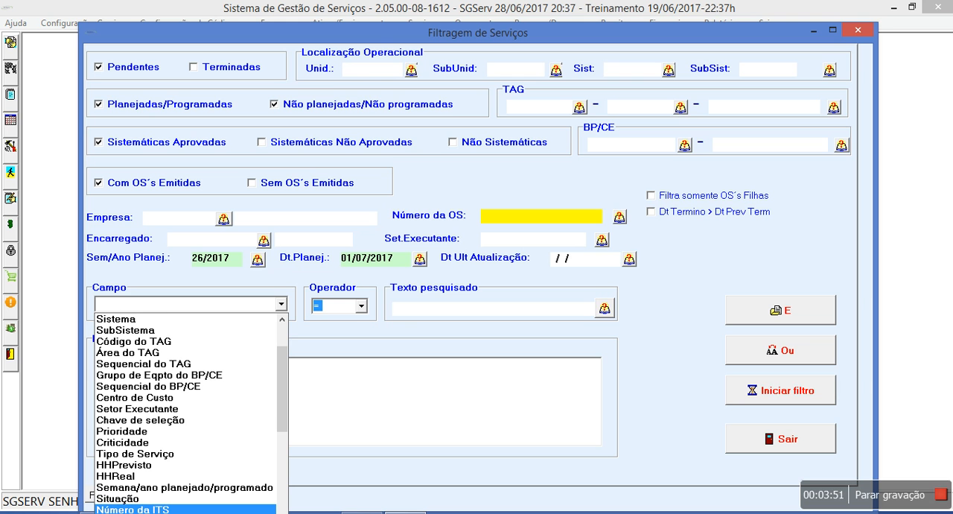
scroll(168, 506, down, 1)
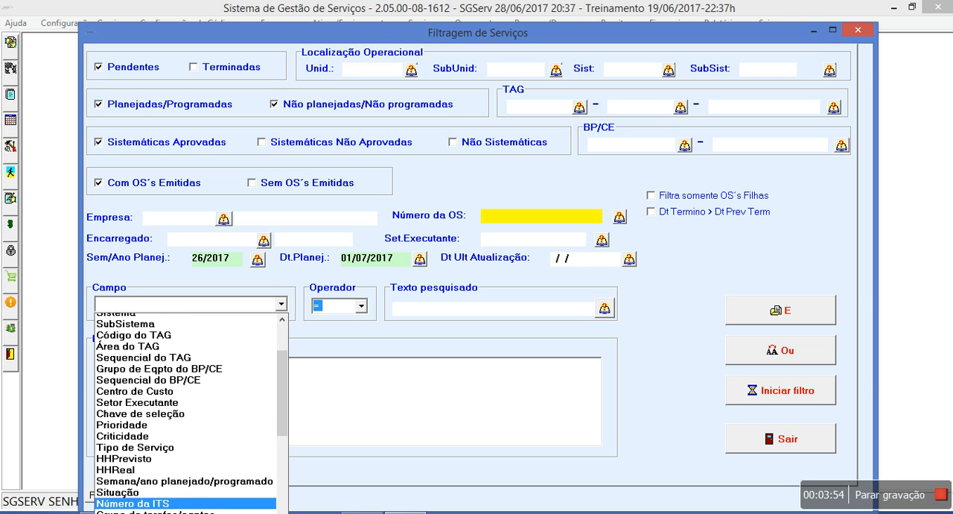
click(166, 489)
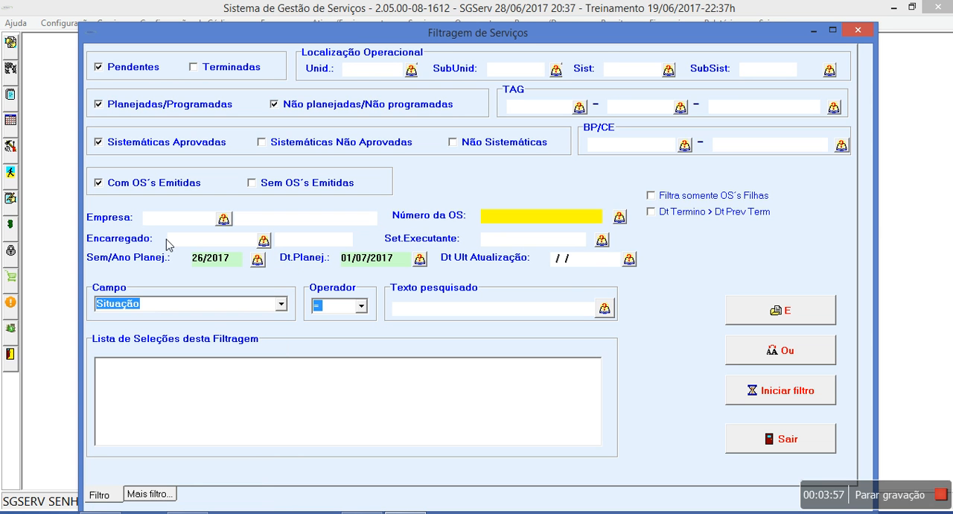
click(603, 310)
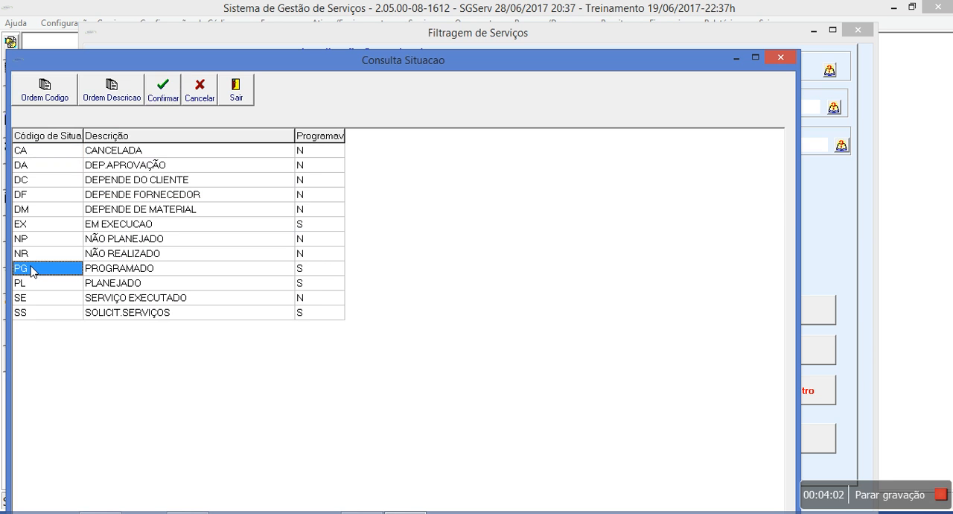
double_click(35, 268)
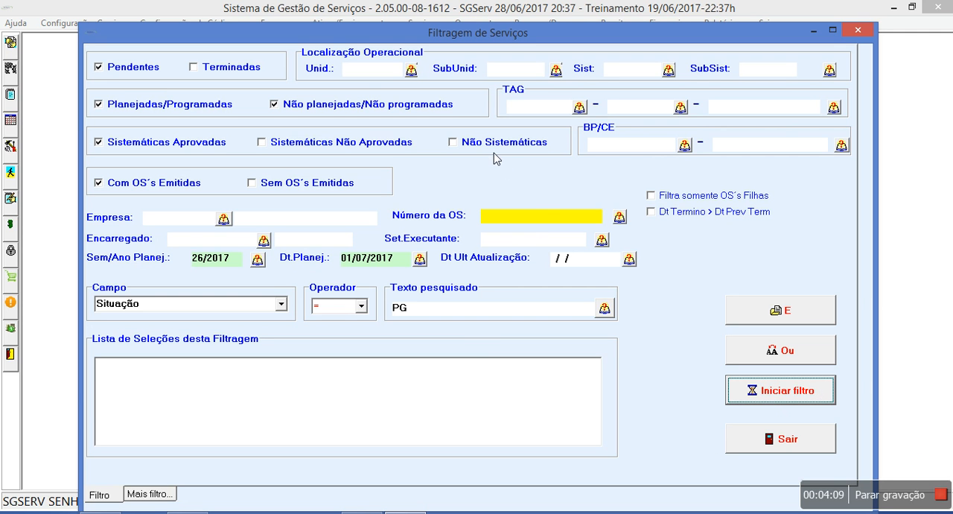
click(750, 394)
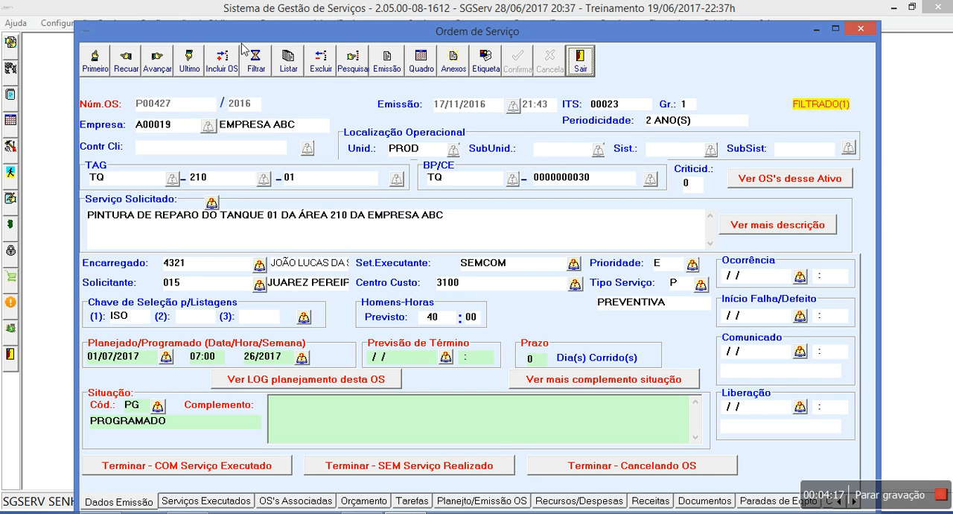
List the filtered service orders and examine their planning, service, hours and equipment columns
click(295, 62)
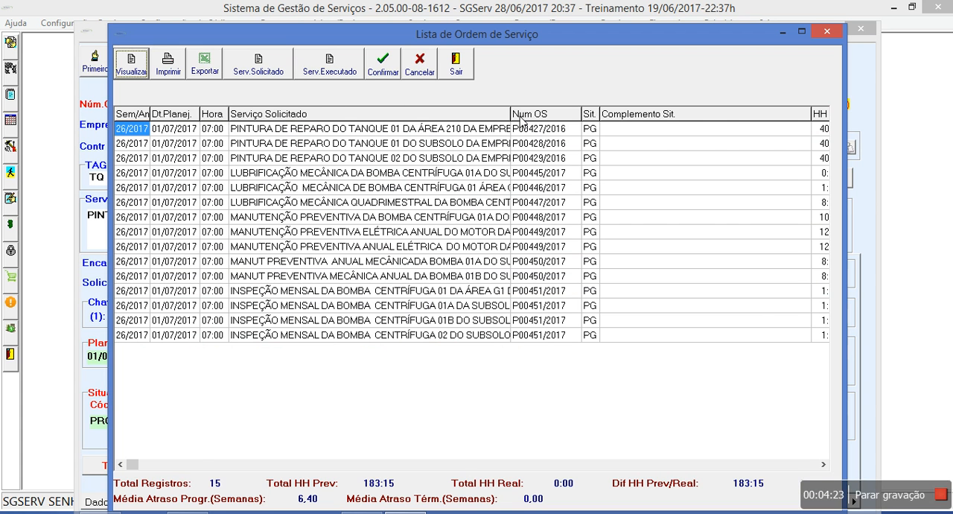
click(793, 464)
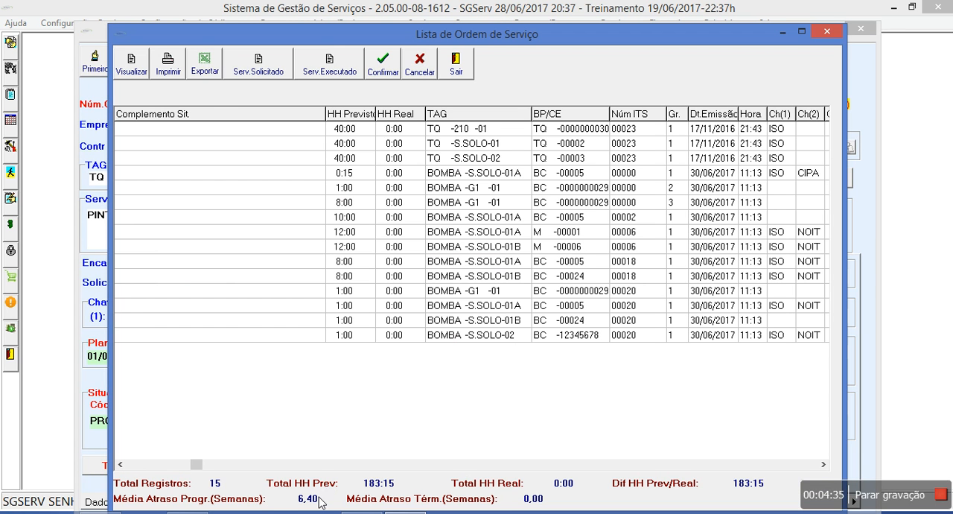
click(141, 464)
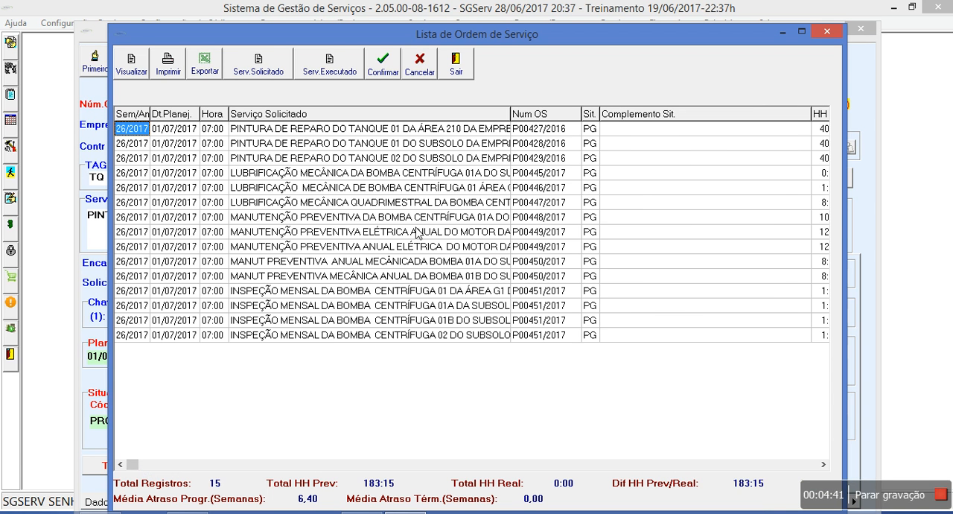
click(788, 465)
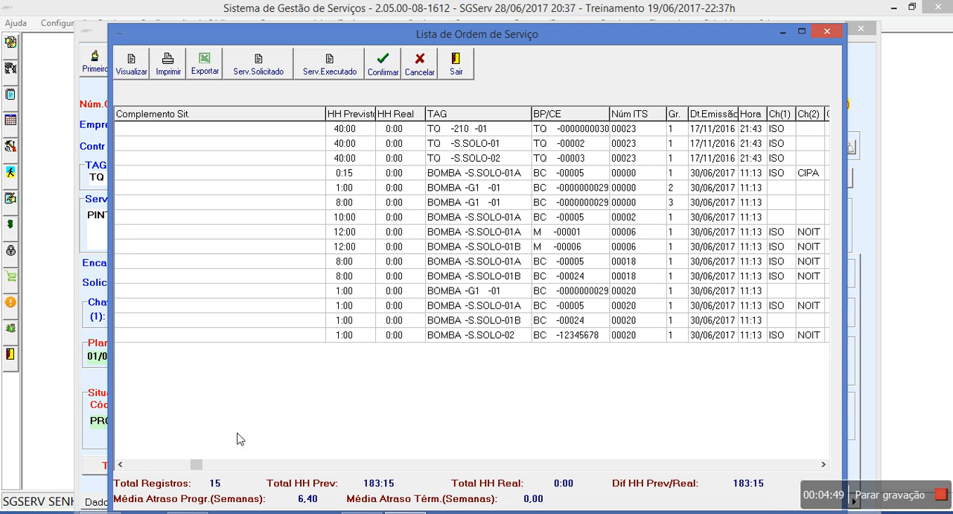
click(129, 466)
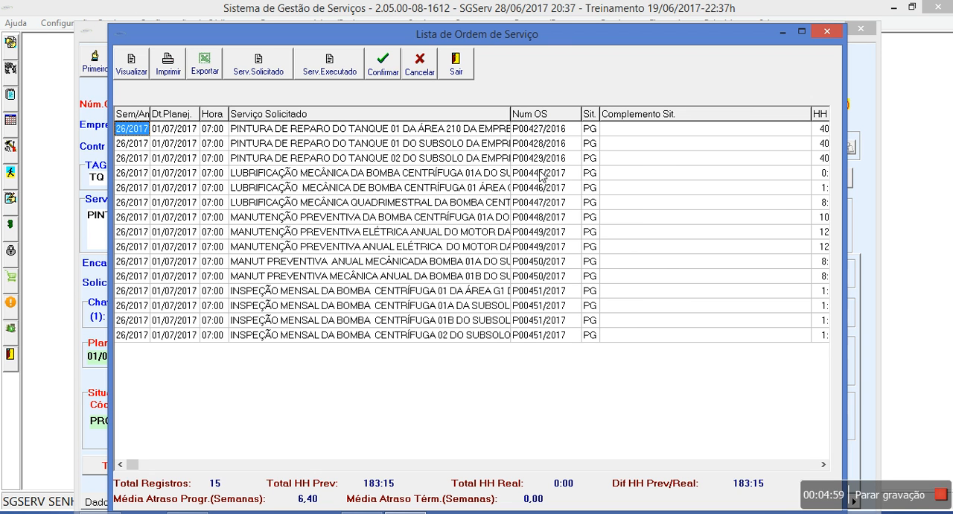
Examine the TAG, BP/CE and ITS number columns, starting from the four-monthly pump lubrication order
click(559, 203)
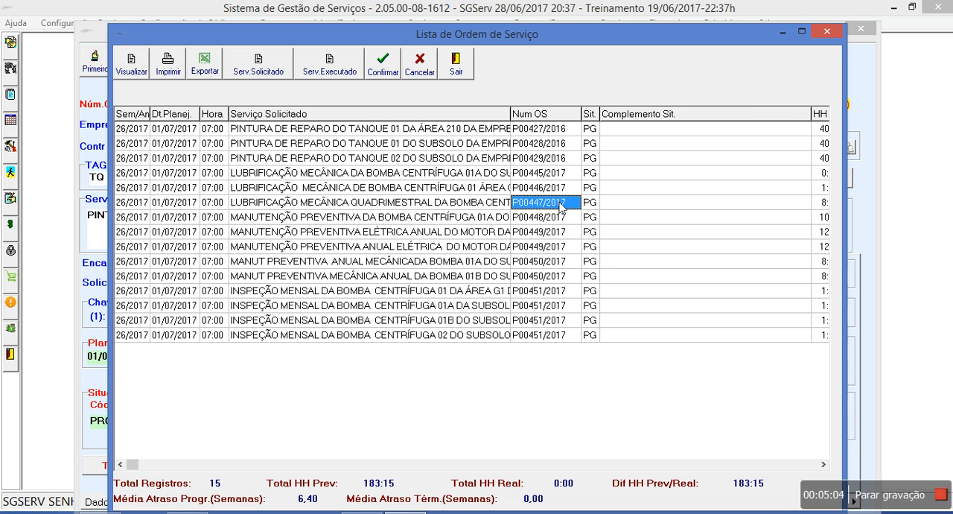
key(Right)
key(Right)
key(Right)
key(Right)
key(Right)
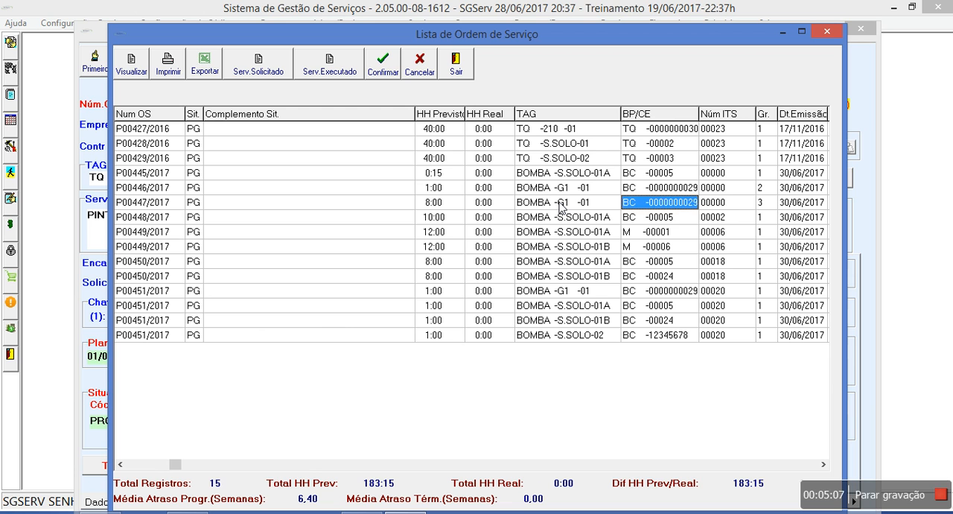
key(Right)
key(Down)
key(Down)
key(Down)
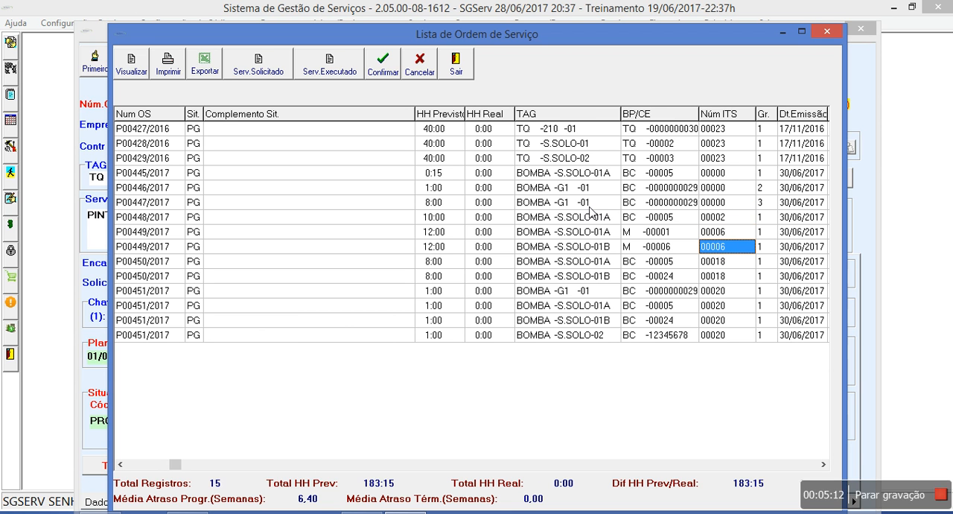
click(589, 206)
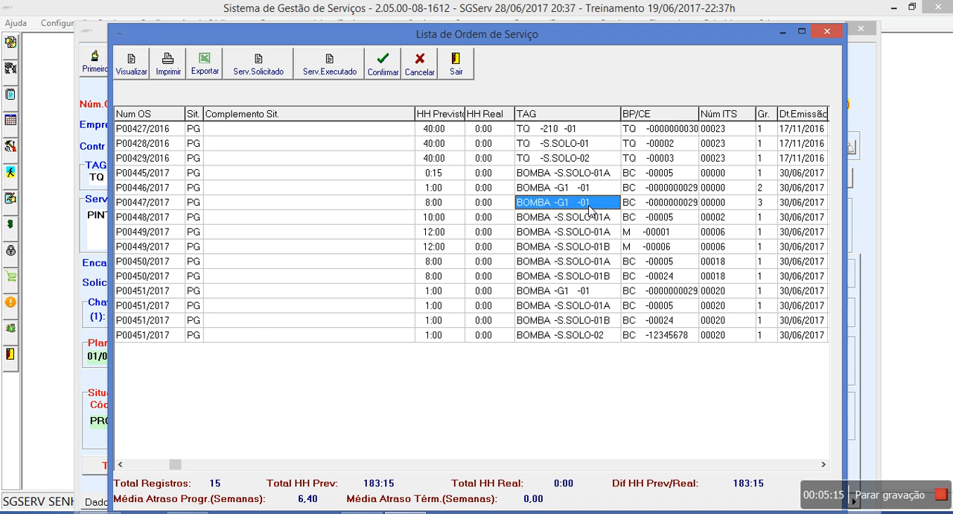
key(Up)
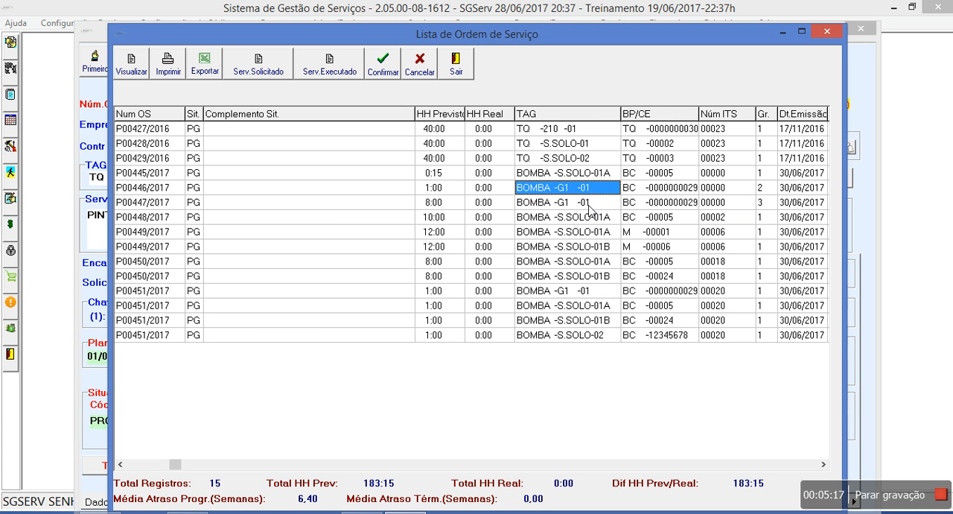
Examine the list's delay, deadline, OS Mãe and TAG description columns, then the executed service and previous systematic order columns
key(End)
key(Left)
key(Left)
key(Left)
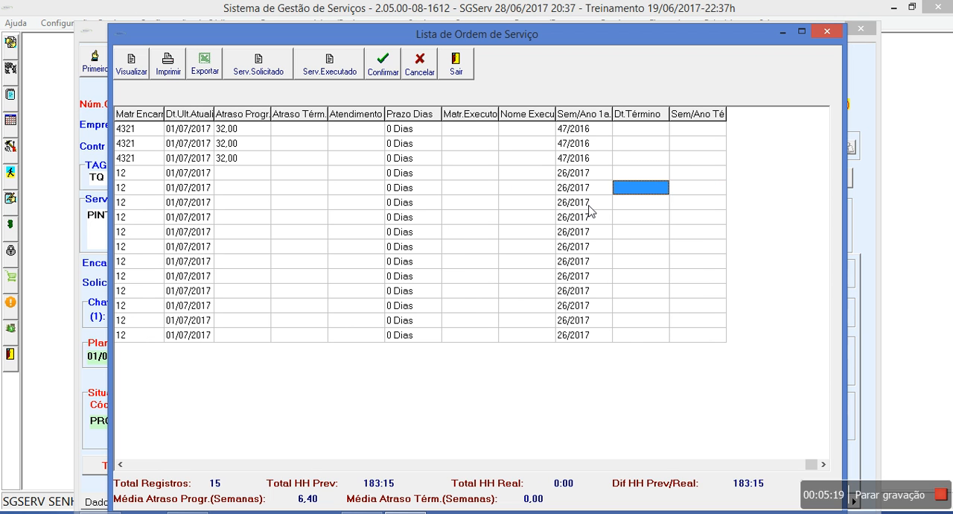
key(Left)
key(Left)
key(Left)
key(Left)
key(Left)
key(Left)
key(Left)
key(Left)
key(Left)
key(Left)
key(Left)
key(Left)
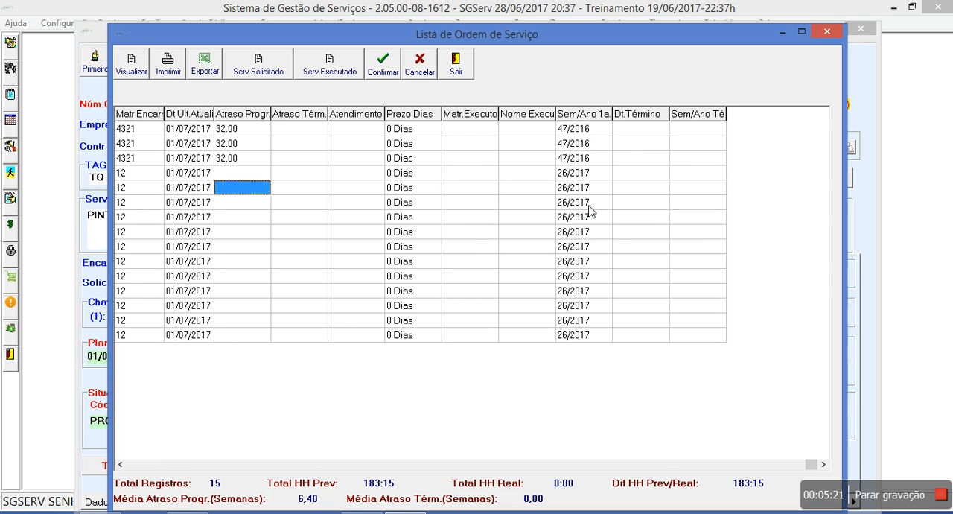
key(Left)
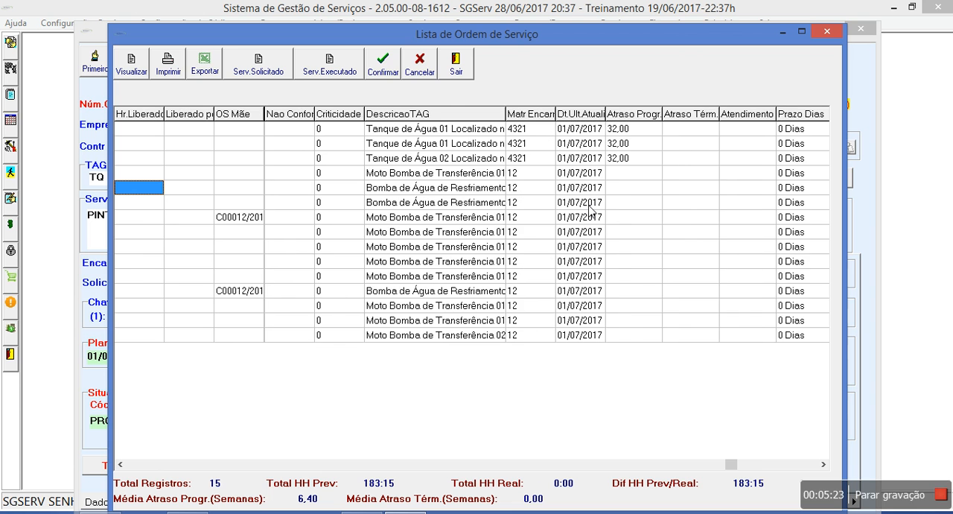
key(Left)
key(Left)
key(Left)
key(Left)
key(Left)
key(Left)
key(Left)
key(Left)
key(Left)
key(Left)
key(Left)
key(Left)
key(Left)
key(Left)
key(Left)
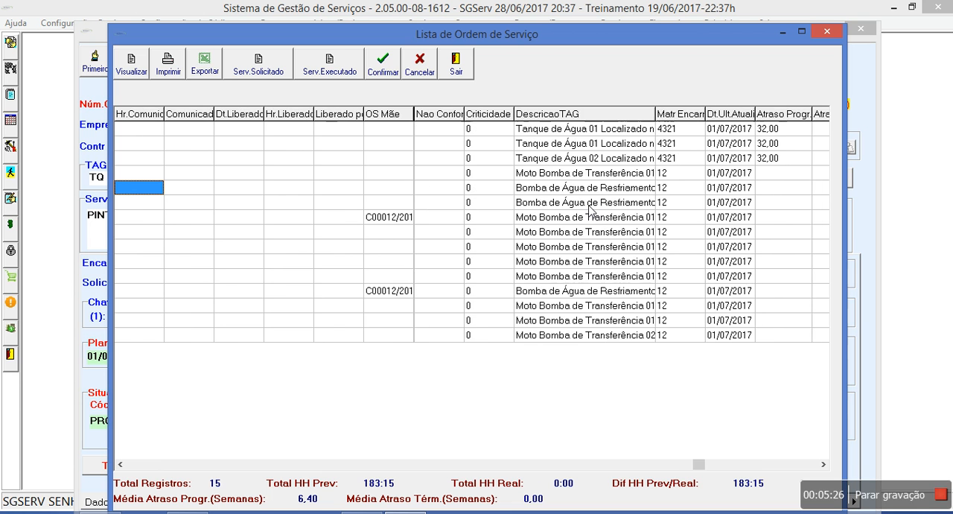
key(Left)
key(Left)
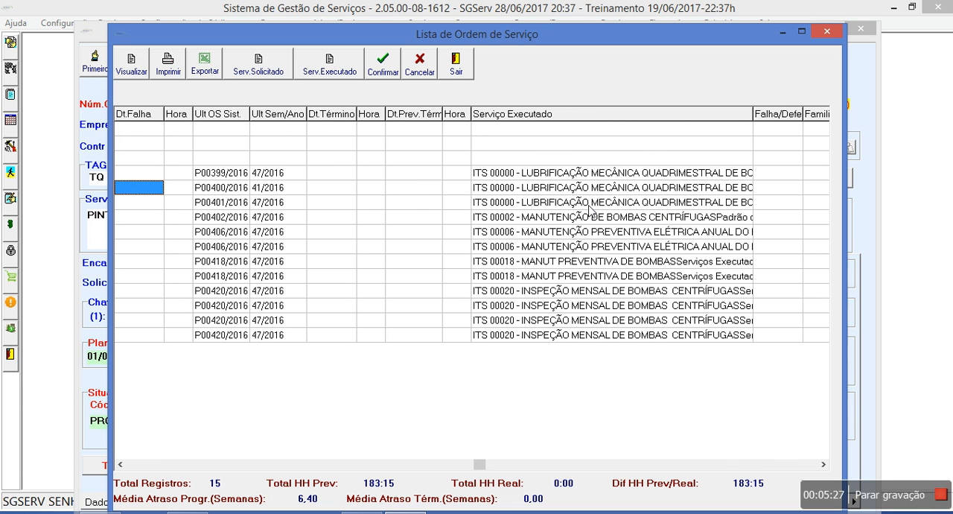
key(Left)
key(Left)
key(Left)
key(Left)
key(Left)
key(Left)
key(Left)
key(Left)
key(Left)
key(Left)
key(Left)
key(Left)
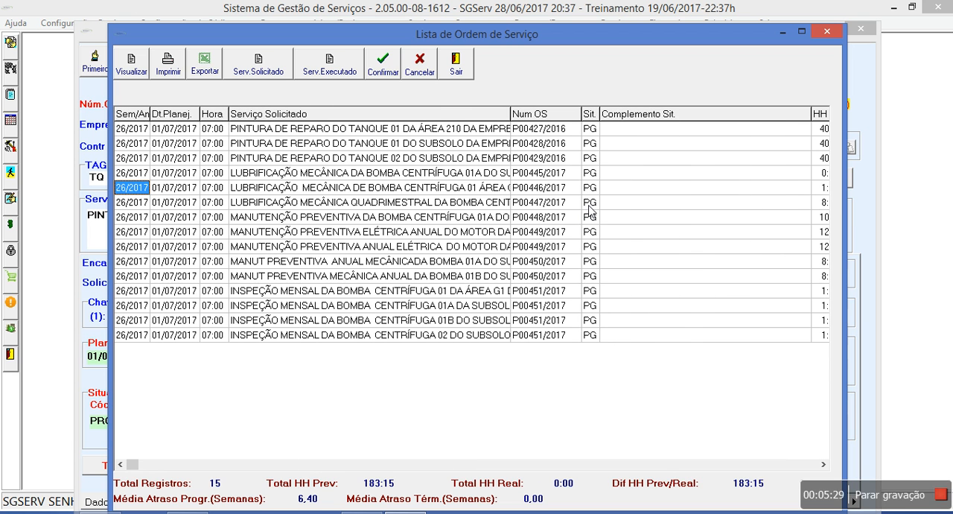
Examine the four monthly centrifugal pump inspection rows, comparing their order number, situation, TAG and BP/CE
click(528, 296)
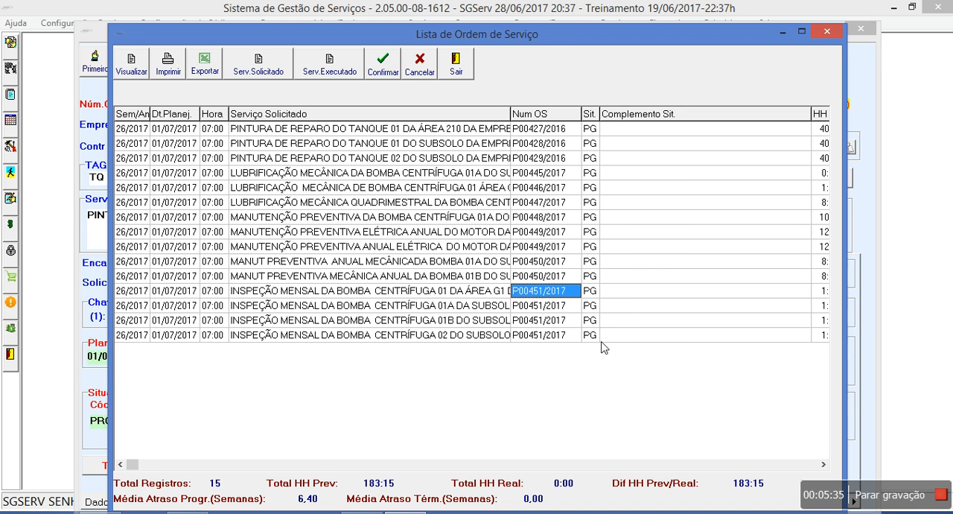
key(Down)
key(Down)
key(Down)
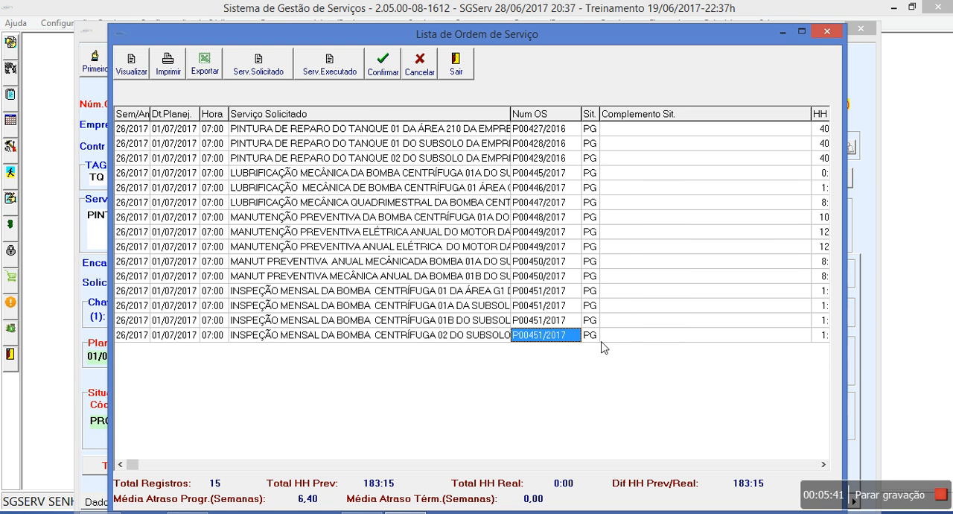
key(Right)
key(Right)
key(Right)
key(Right)
key(Right)
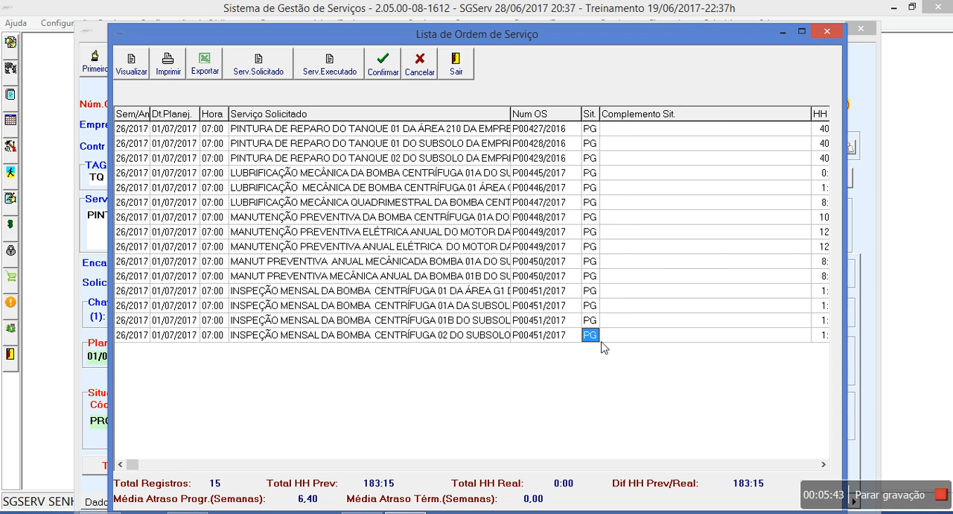
key(Right)
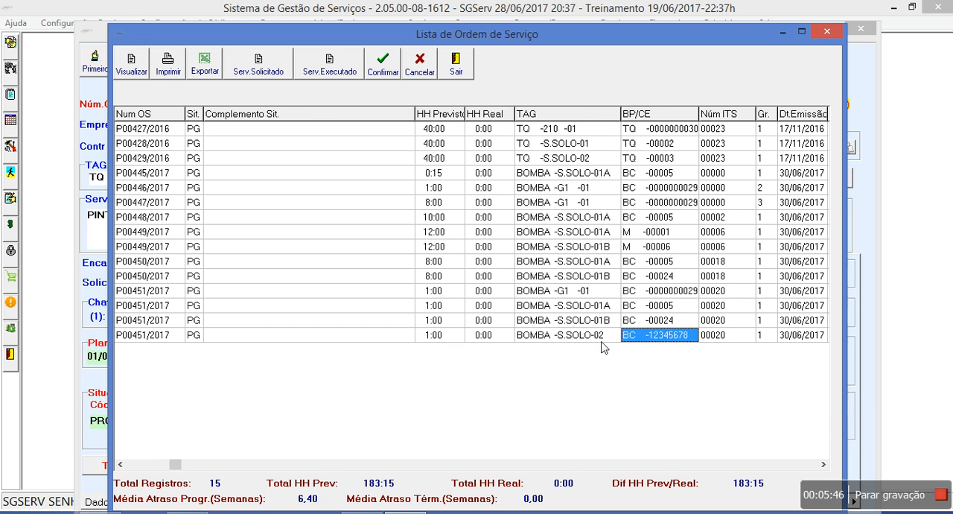
Review the list's remaining columns from the completion week back to company, period, emission date and planned hours
key(End)
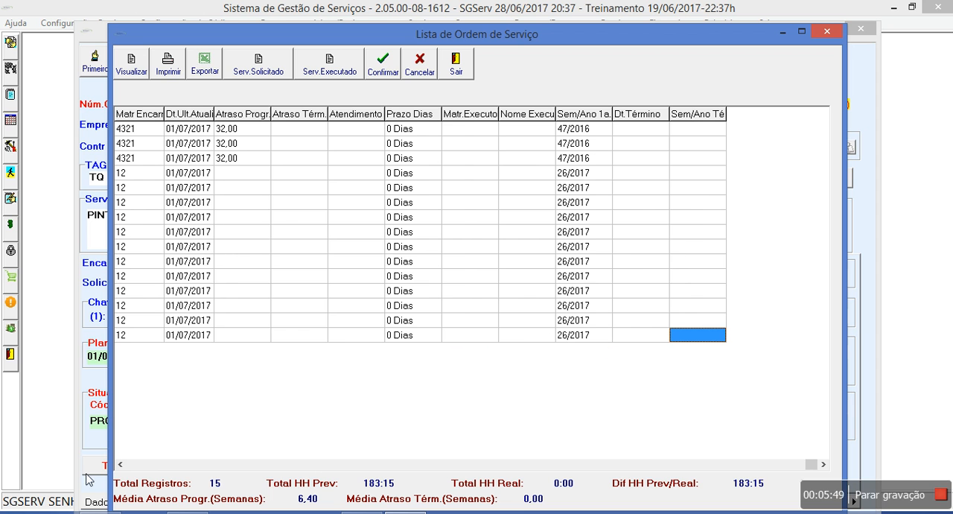
click(126, 467)
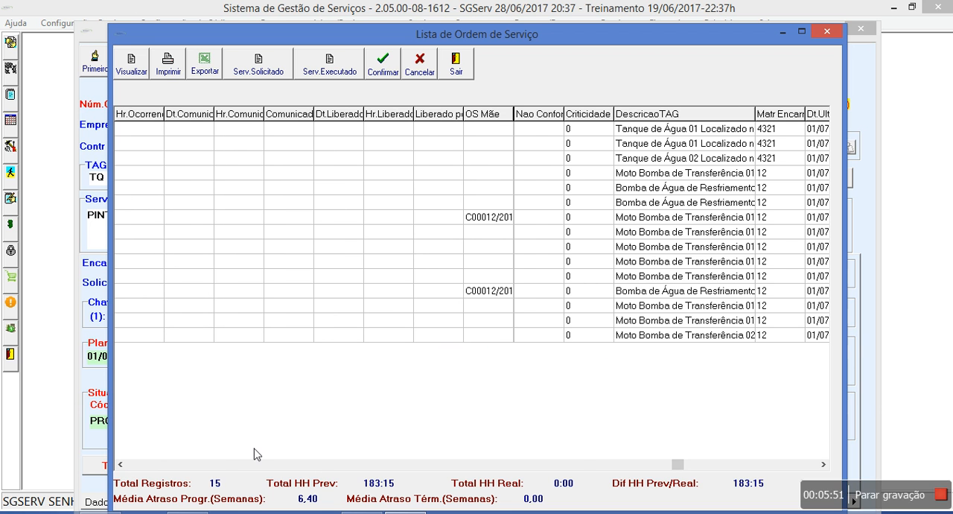
click(139, 465)
click(140, 465)
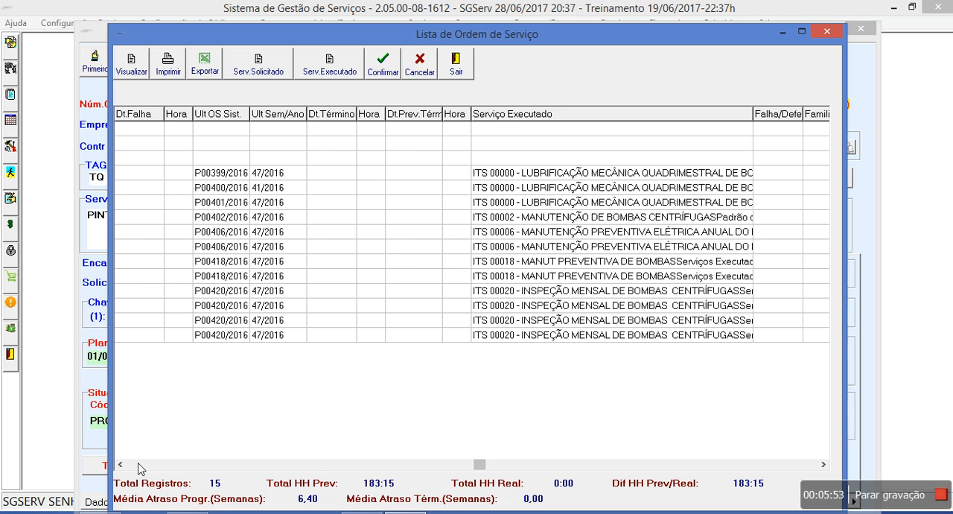
click(139, 466)
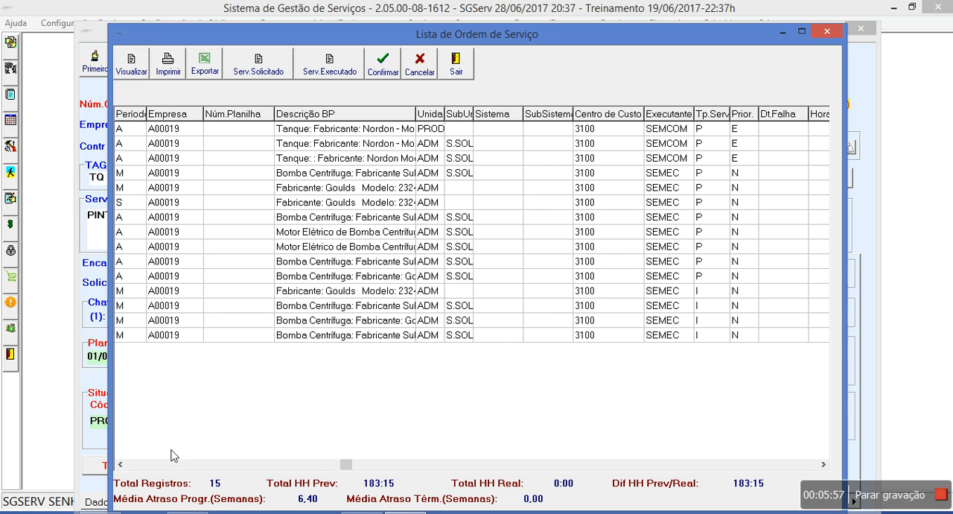
click(133, 466)
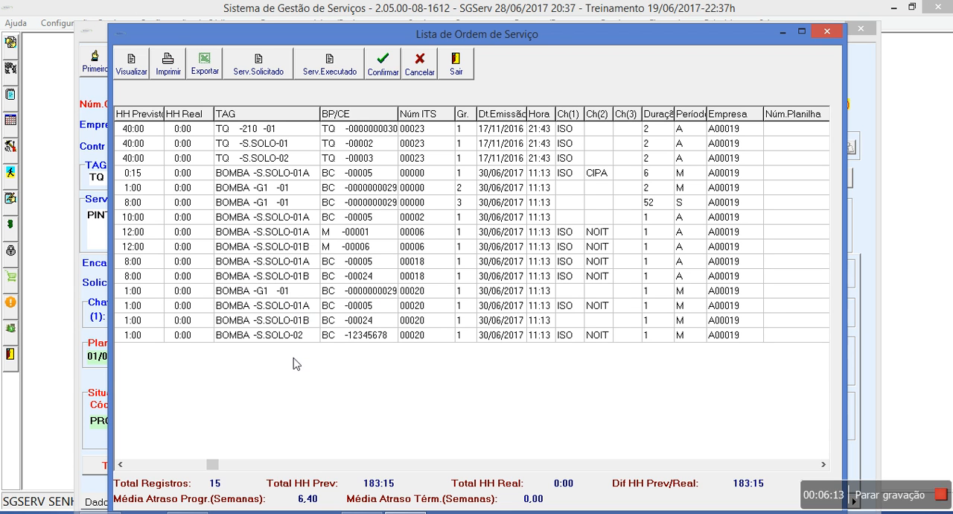
Examine the G1-01 pump's monthly inspection row, including its service description, hours, BP/CE, ITS and group, and compare the rows below it
click(267, 297)
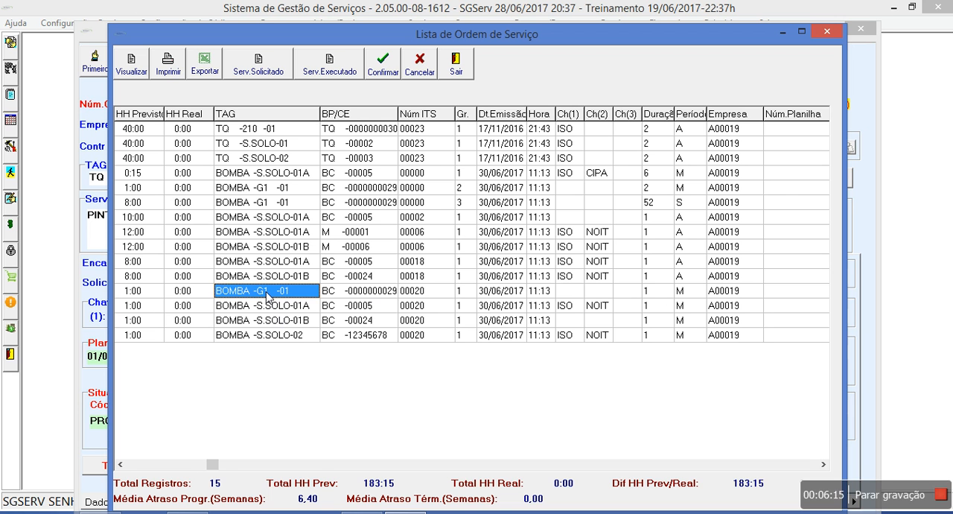
key(Left)
key(Left)
key(Left)
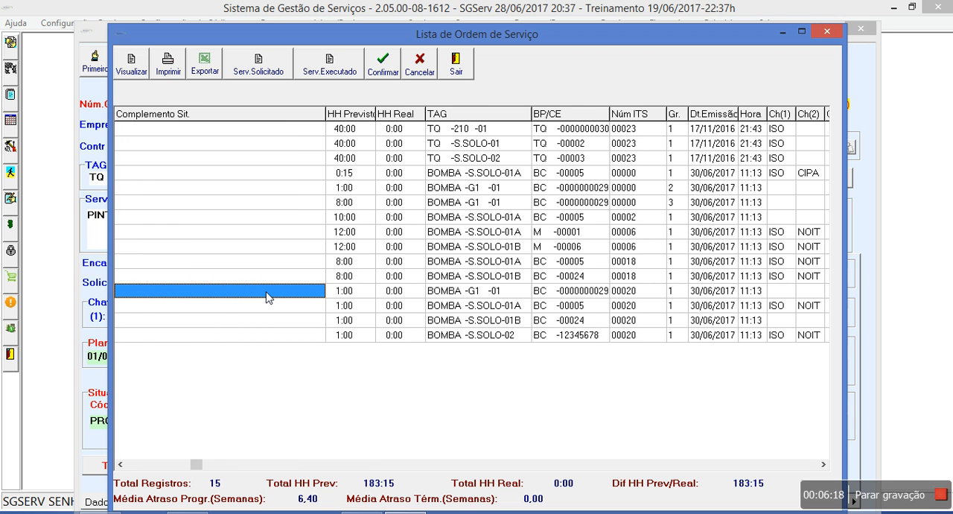
key(Left)
key(Left)
key(Left)
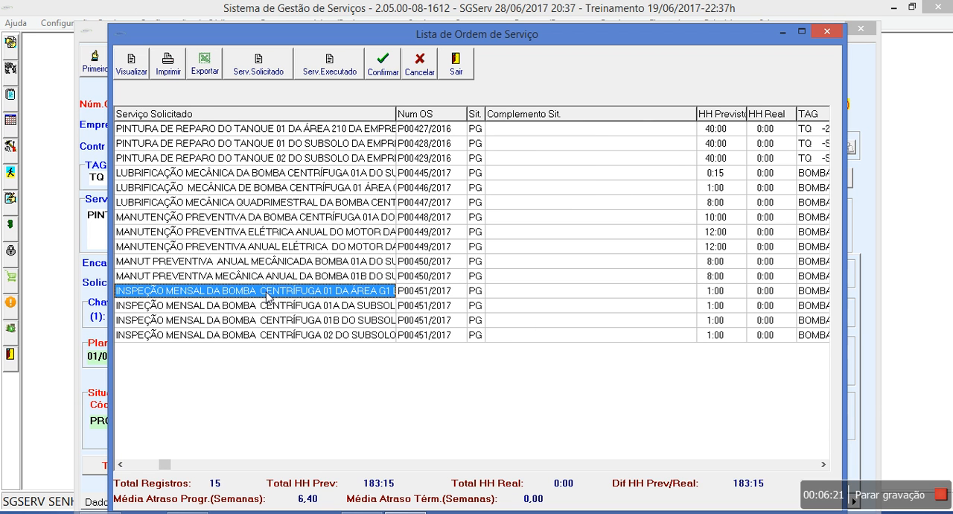
key(Right)
key(Right)
key(Right)
key(Right)
key(Right)
key(Right)
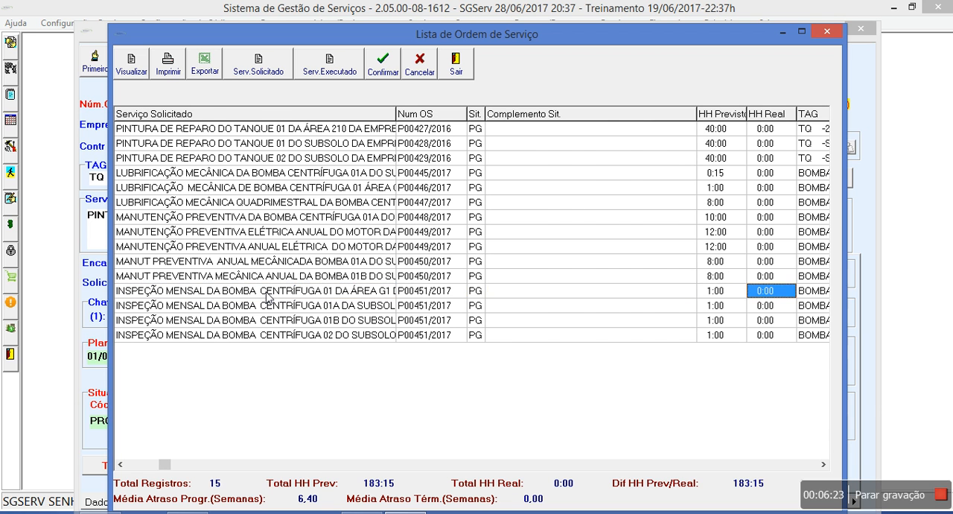
key(Right)
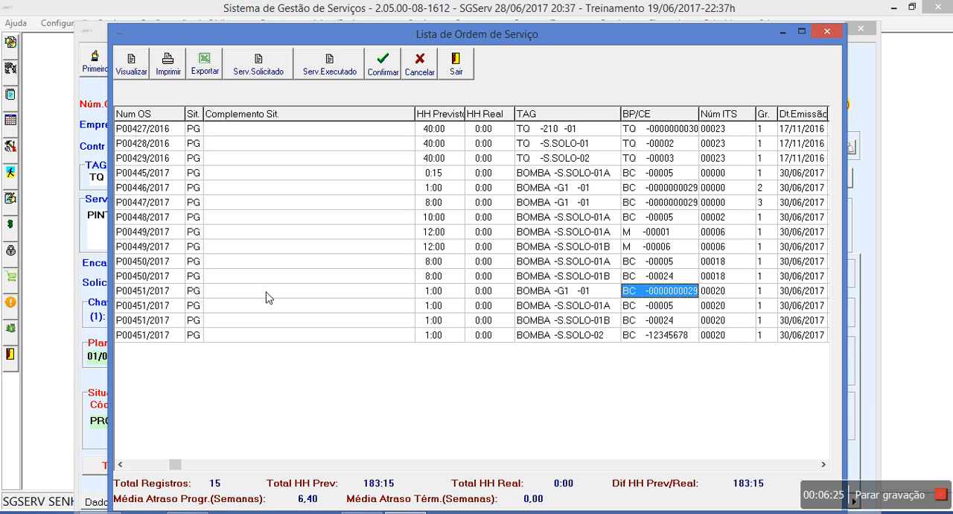
key(Right)
key(Right)
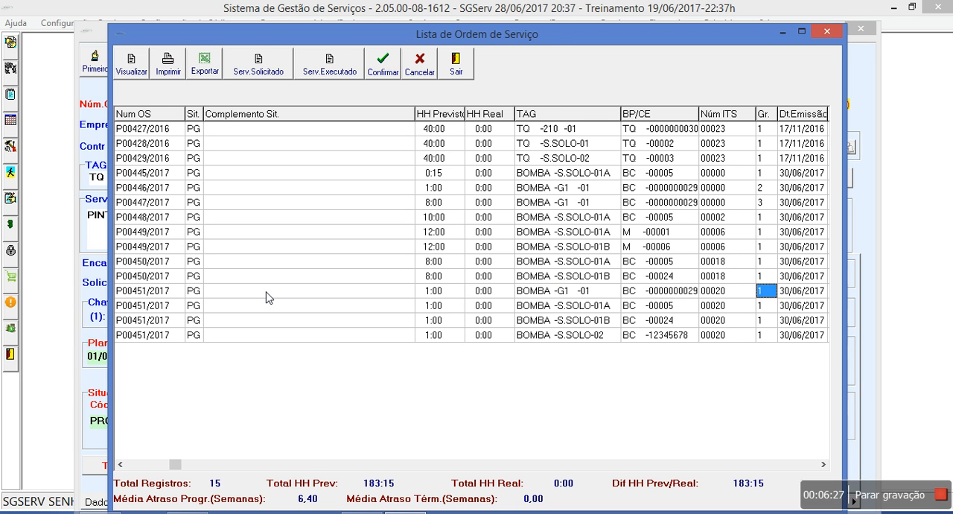
key(Down)
key(Down)
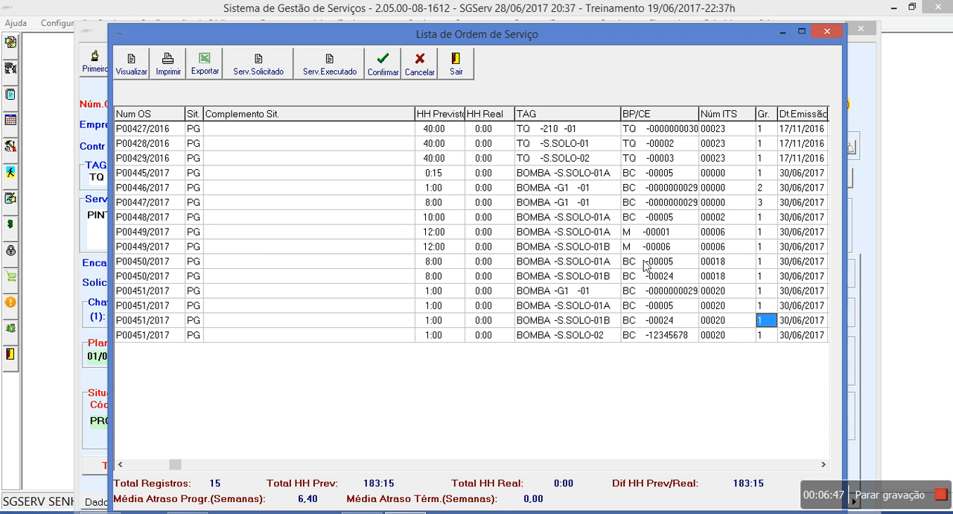
Open the preventive maintenance order for subsoil centrifugal pump 01A, start finishing it with executed service, and mark task 001 as Normal/Executado
click(618, 221)
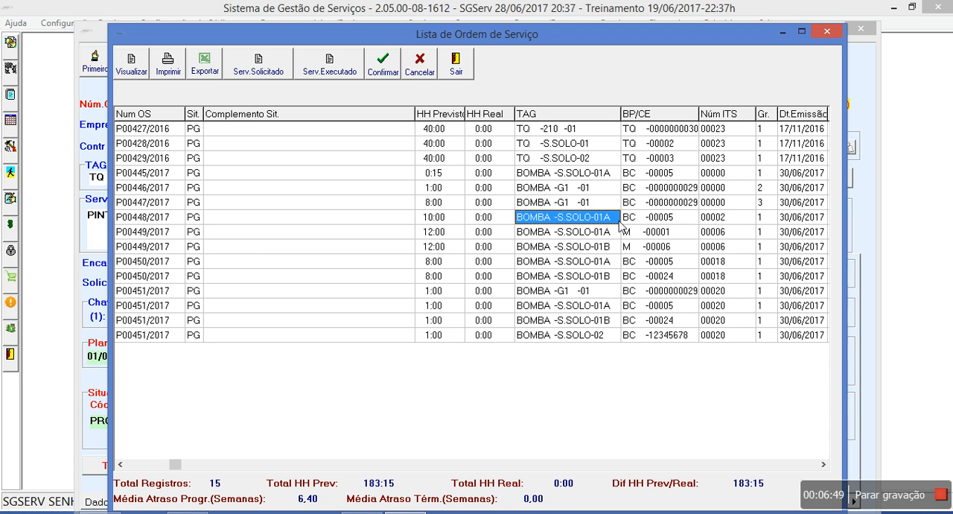
double_click(608, 221)
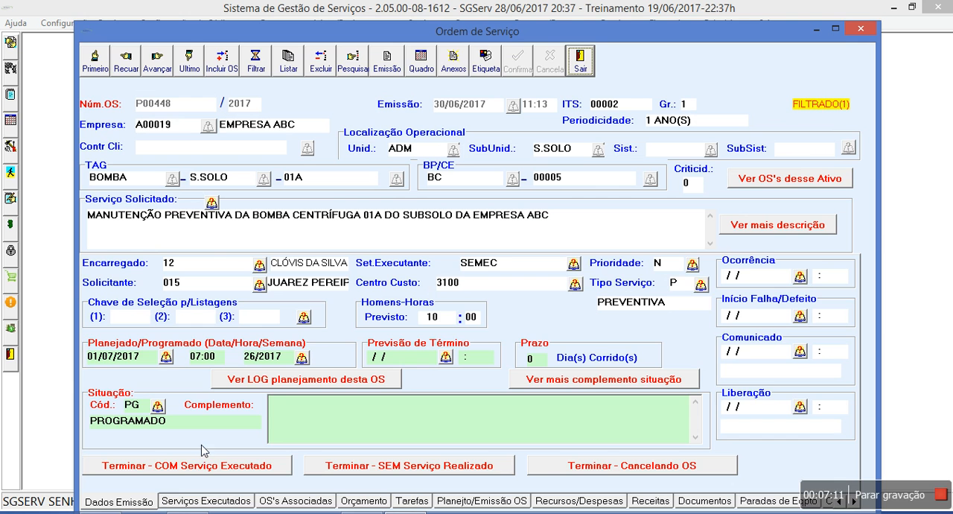
click(234, 466)
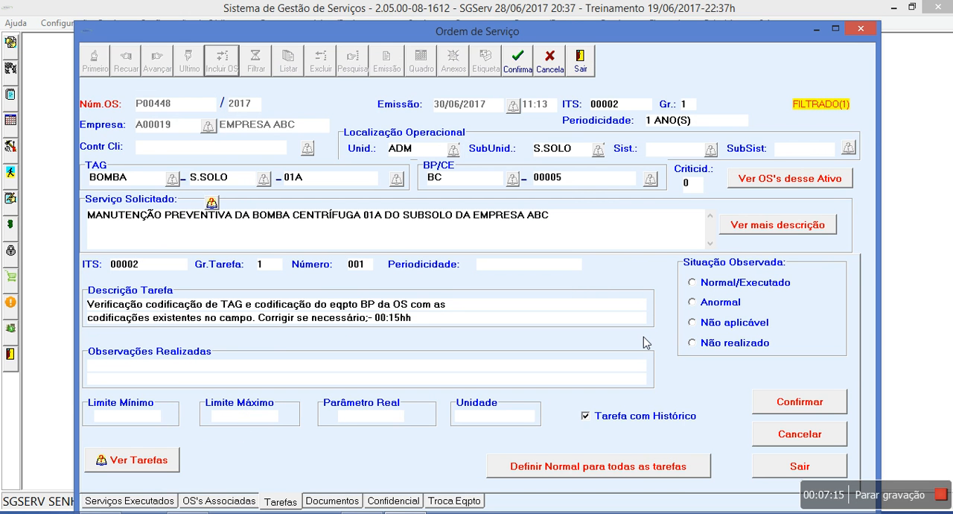
click(724, 287)
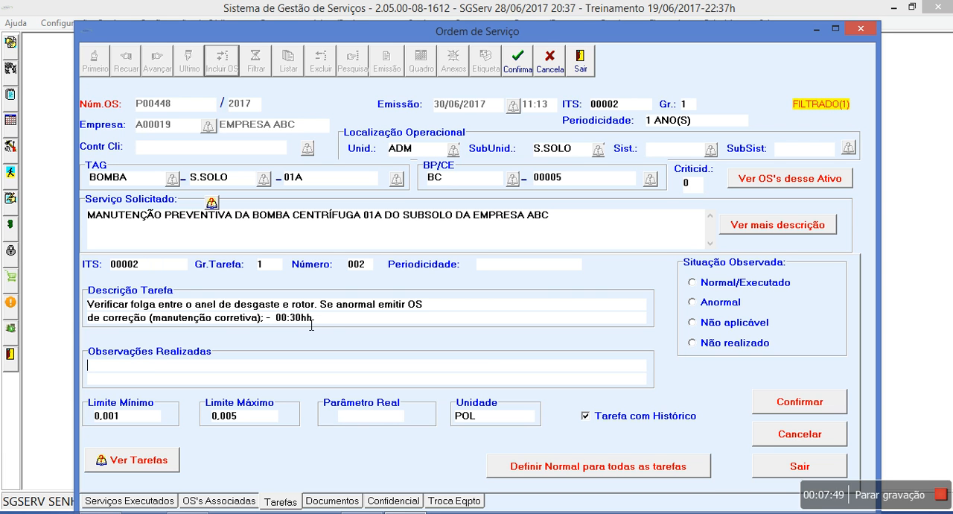
Try to confirm task 002 as Normal/Executado with no Parâmetro Real filled in
click(726, 285)
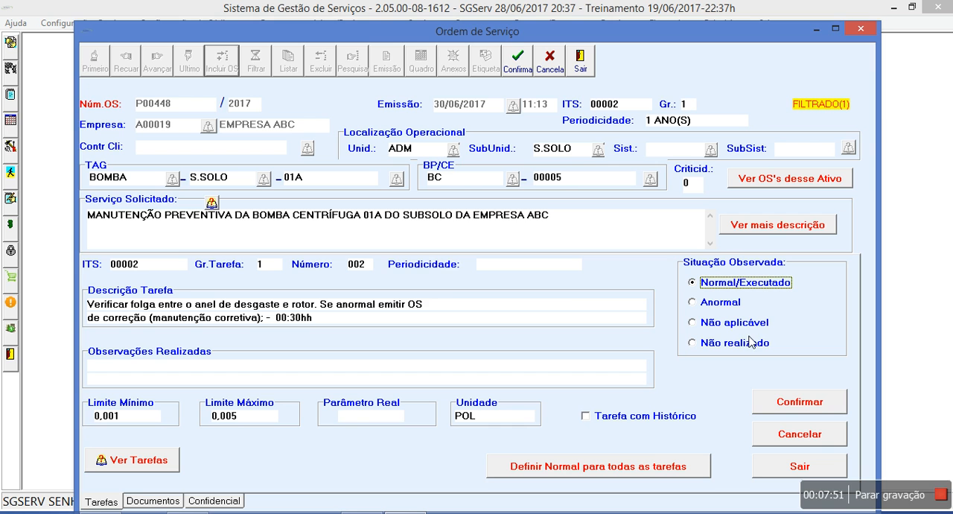
click(774, 402)
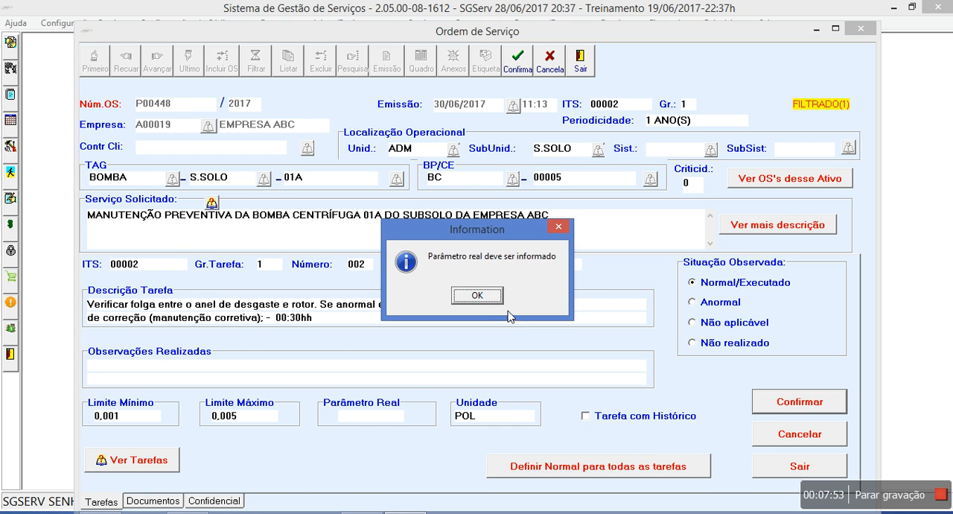
click(480, 297)
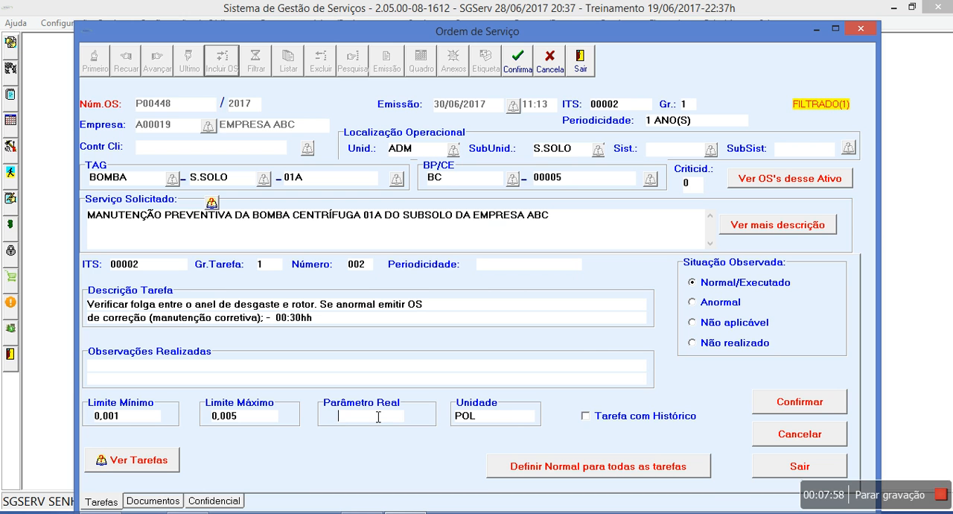
Set task 002's Parâmetro Real to 0,006 and submit the task for confirmation
text(0,000)
key(BackSpace)
text(6)
click(770, 406)
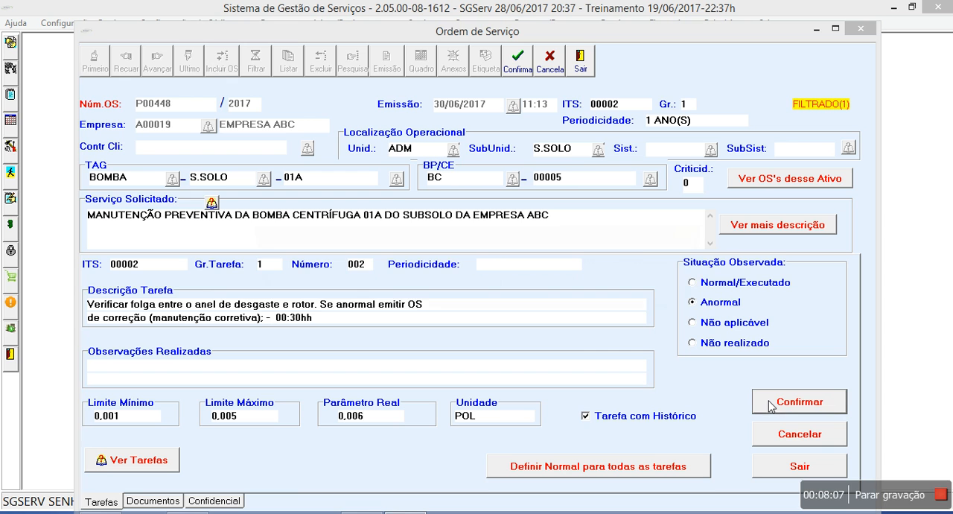
Try again to confirm task 002 as Anormal with Observações Realizadas left empty
drag(622, 227, 515, 199)
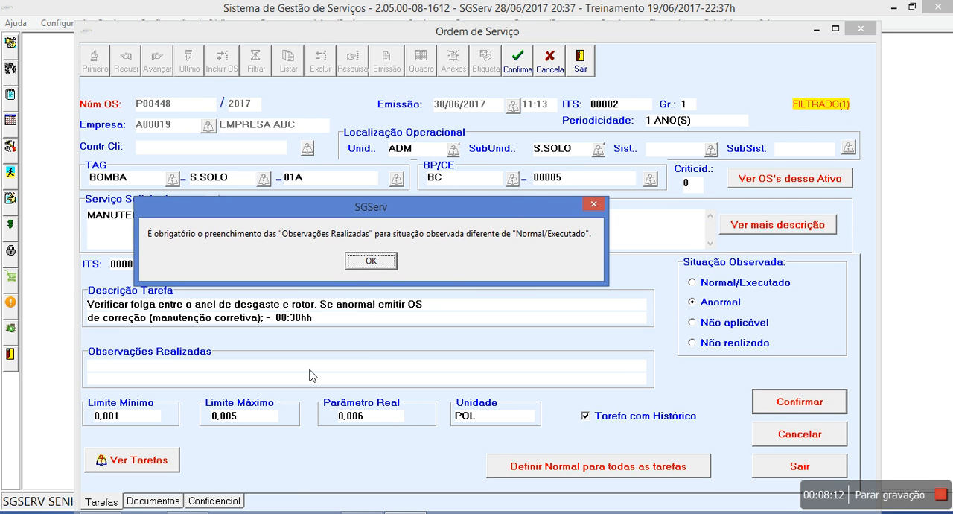
click(374, 265)
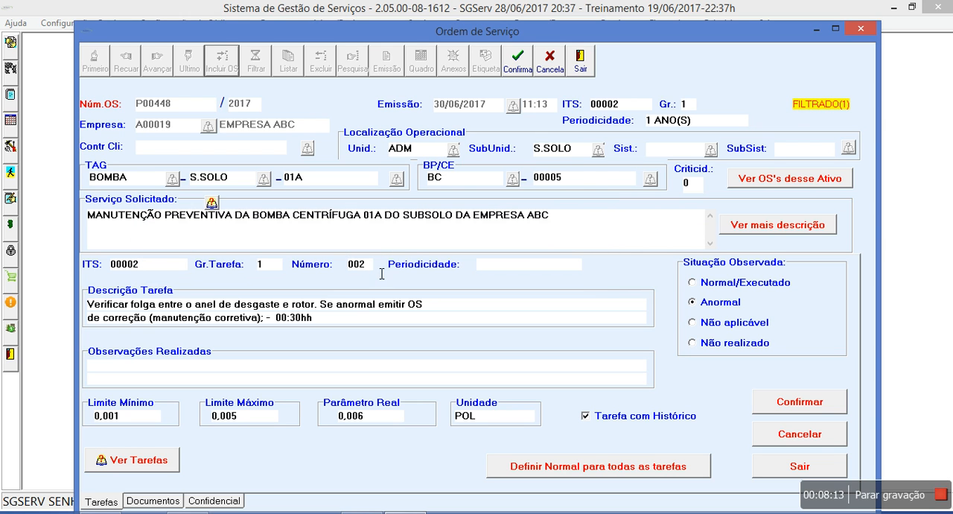
click(780, 410)
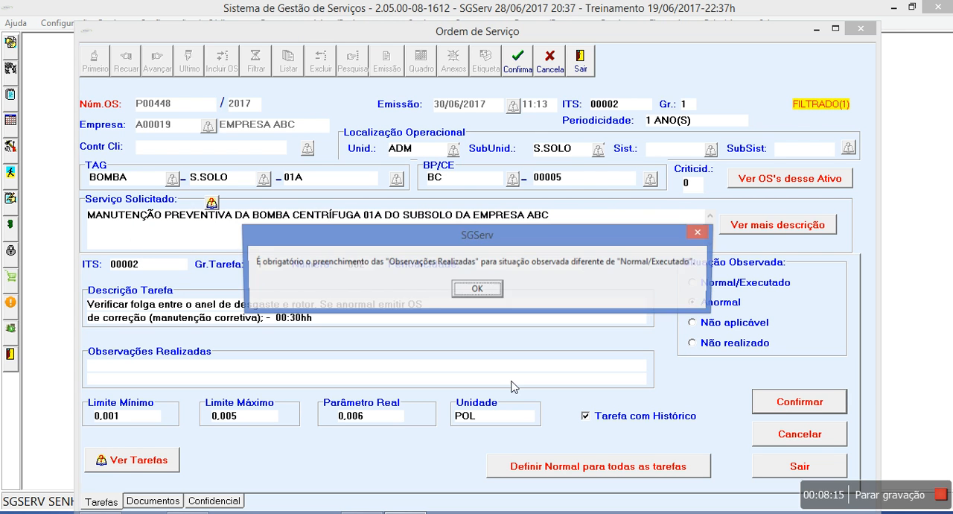
click(476, 290)
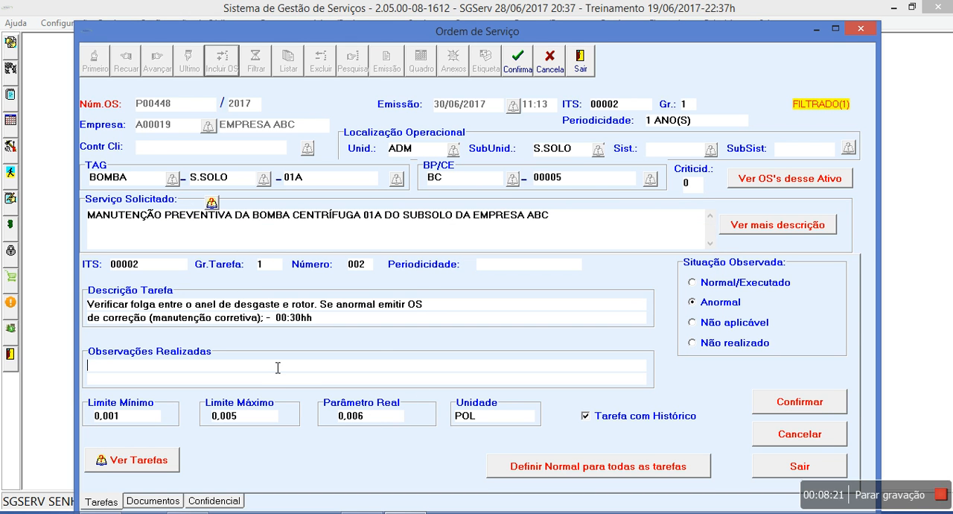
Enter "Desgaste excessivo - emitir OS filha para corrigir o problema" as task 002's Observações Realizadas and confirm the task as Anormal
text(Desgaste exce)
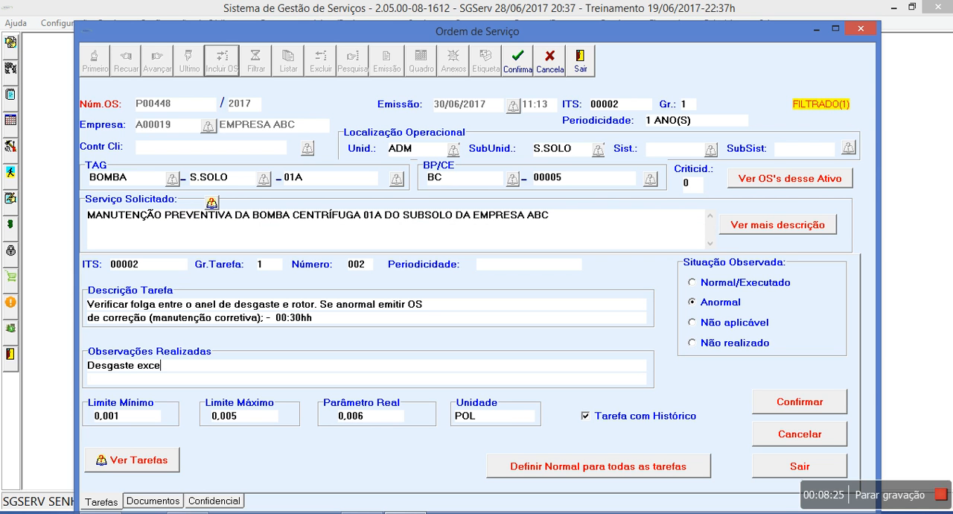
text(ssivo - emitir OS filha para corrigor)
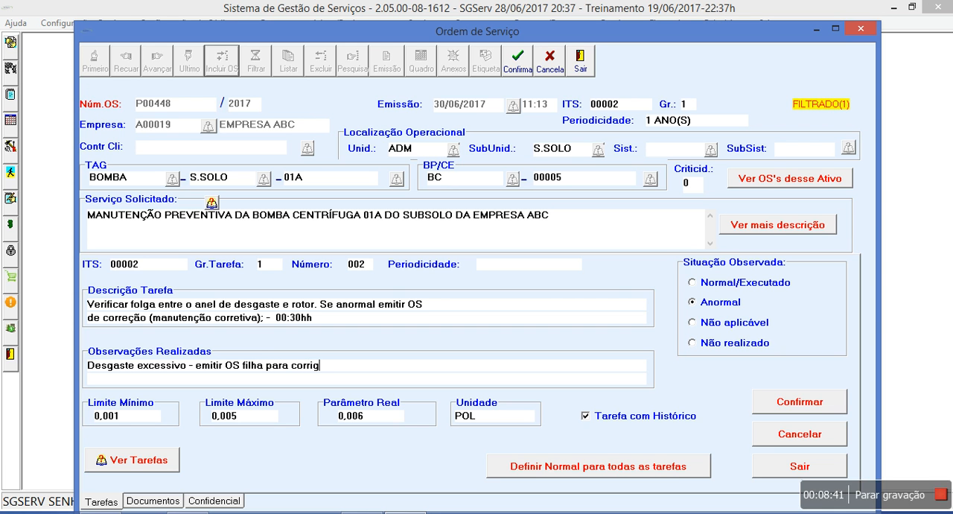
key(BackSpace)
key(BackSpace)
text(ir o problema)
click(807, 411)
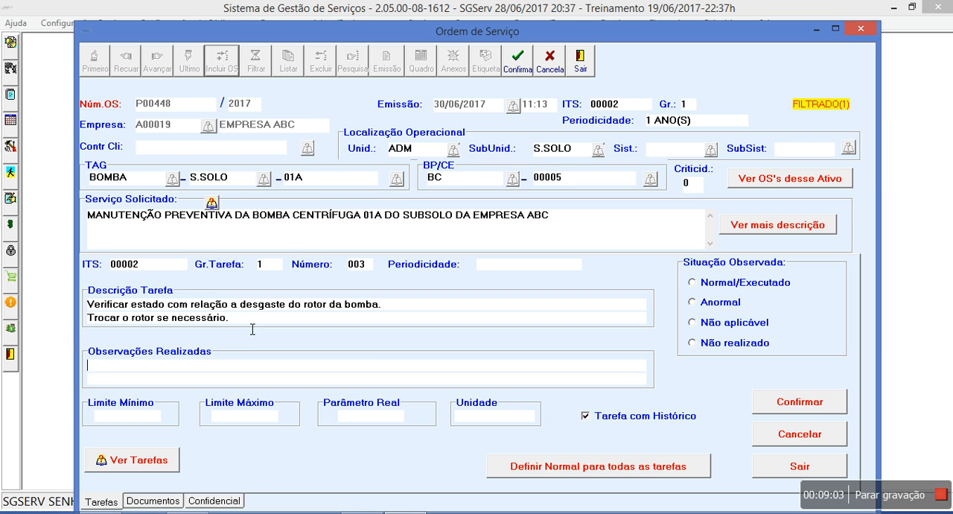
Confirm task 003 as Anormal with the Observações Realizadas "Trocar o rotor. Gerar OS filha."
click(707, 304)
click(198, 374)
text(Trocar o rotor)
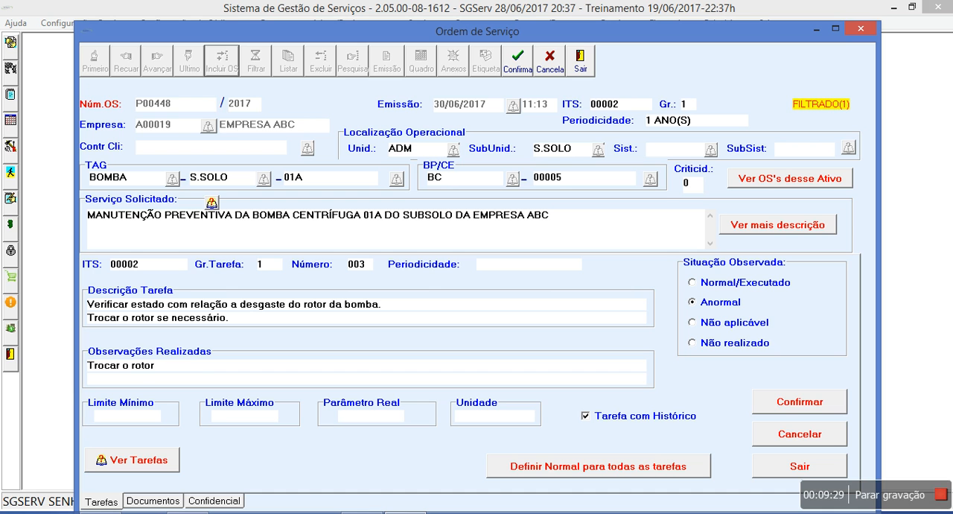
text(. Gerar OS filha.)
click(780, 404)
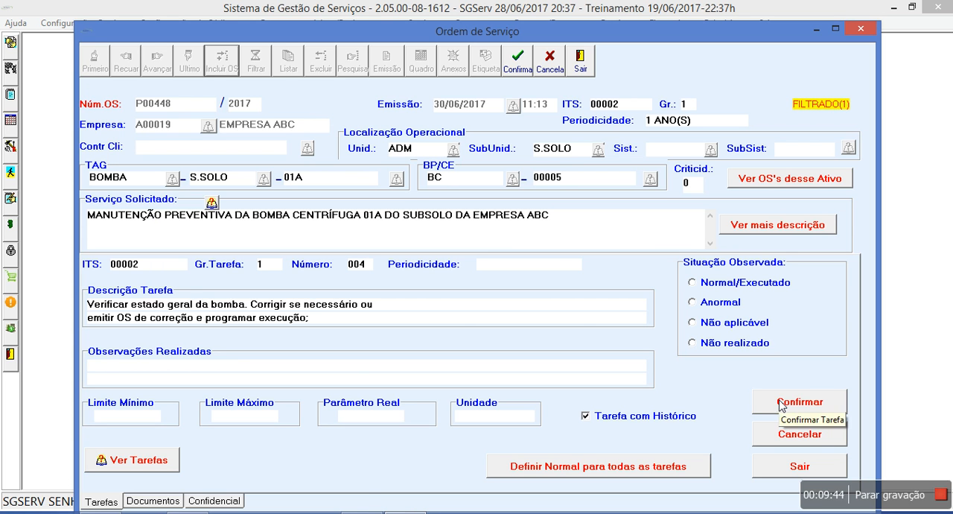
Mark task 004 as Normal/Executado and confirm task 005 as Não realizado, noting "Alinhado a laser com problema. Abrir OS filha para alinhar"
click(734, 290)
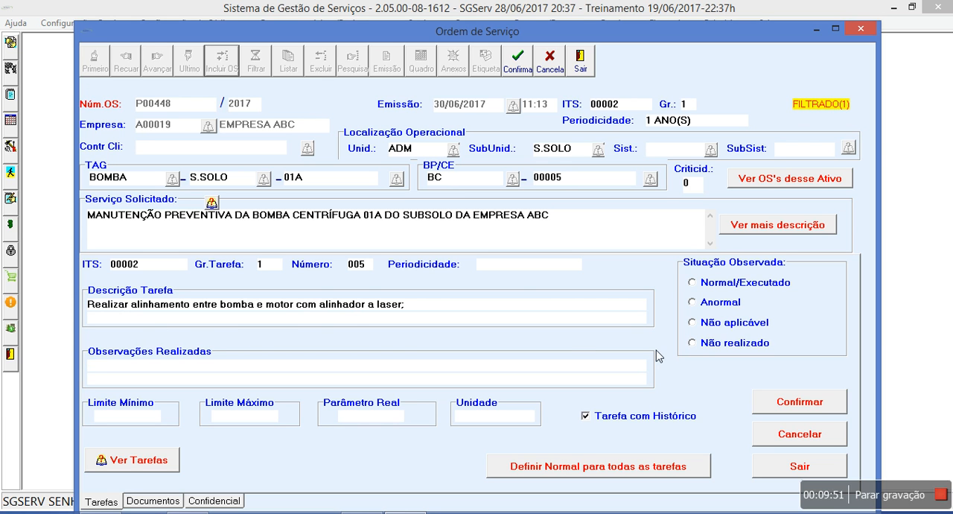
click(705, 344)
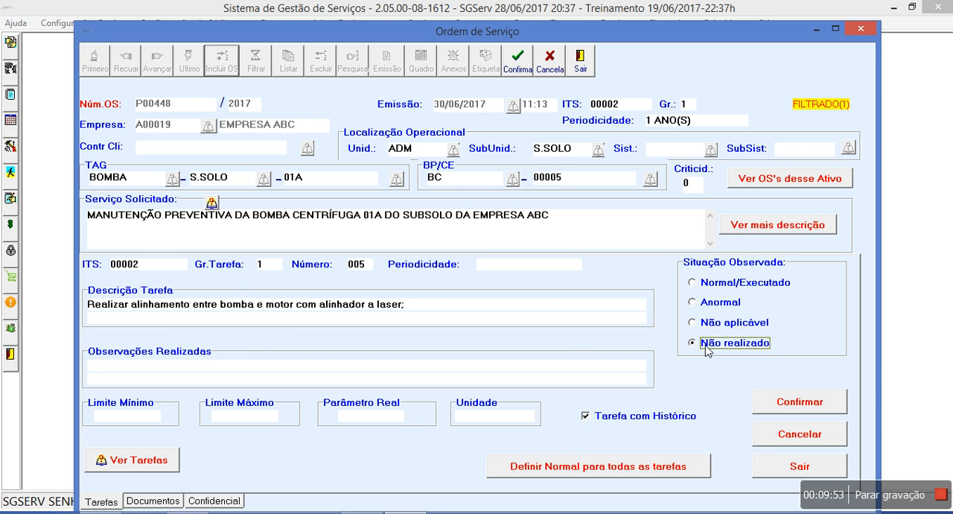
click(228, 362)
text(Alin)
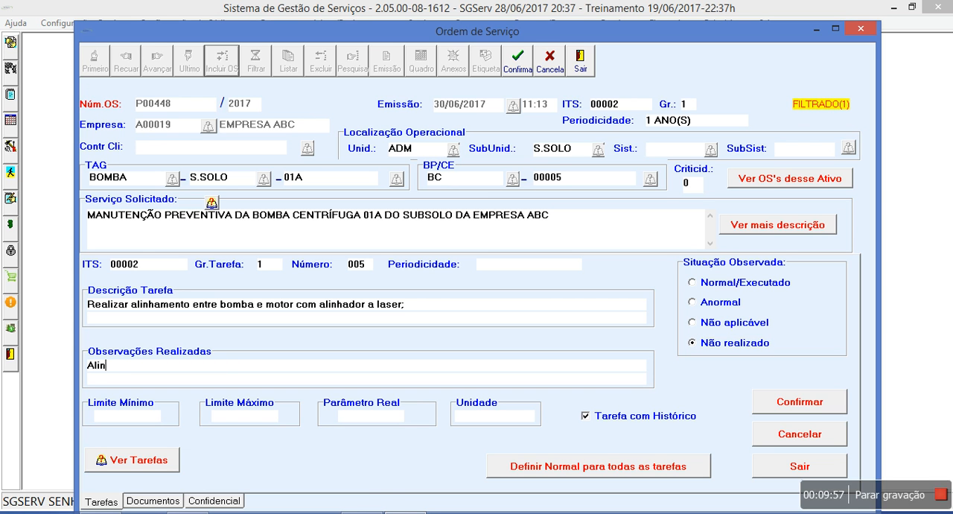
text(hado a laser com problema)
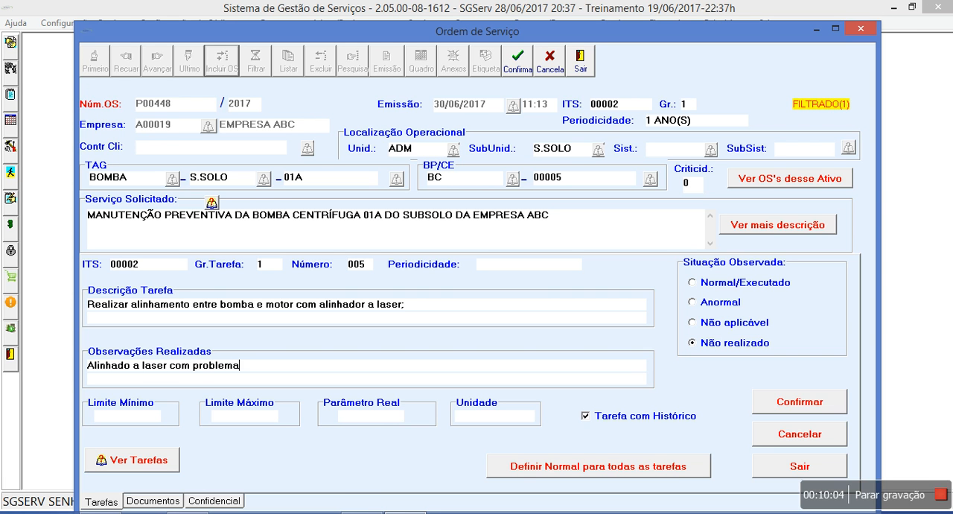
text(. Abrir OS filha para ali)
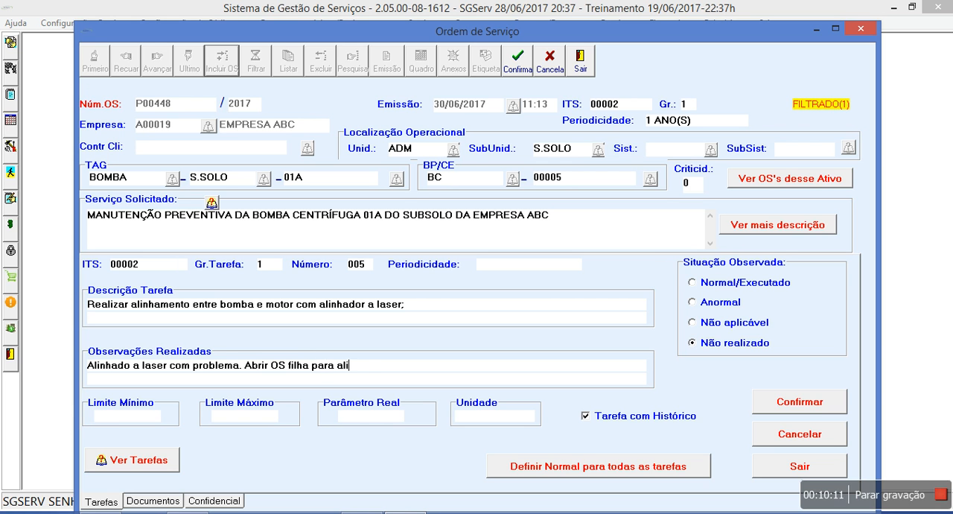
text(nhar)
click(794, 407)
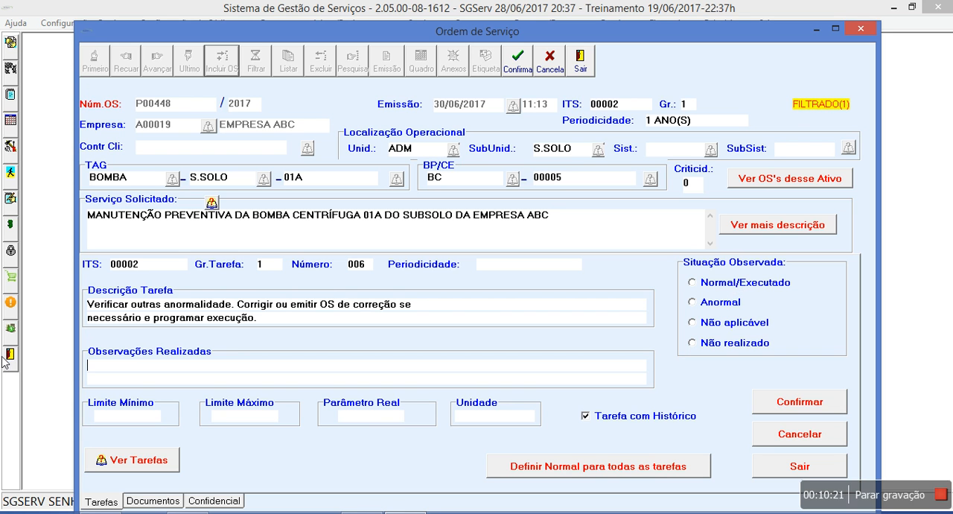
Mark task 006 as Normal/Executado, then review and confirm the full Serviços Executados description
click(701, 286)
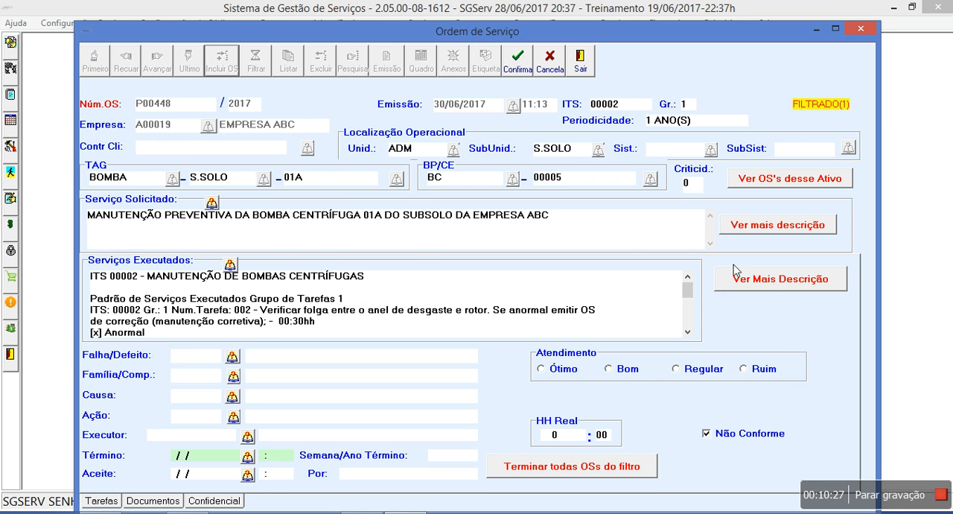
click(770, 287)
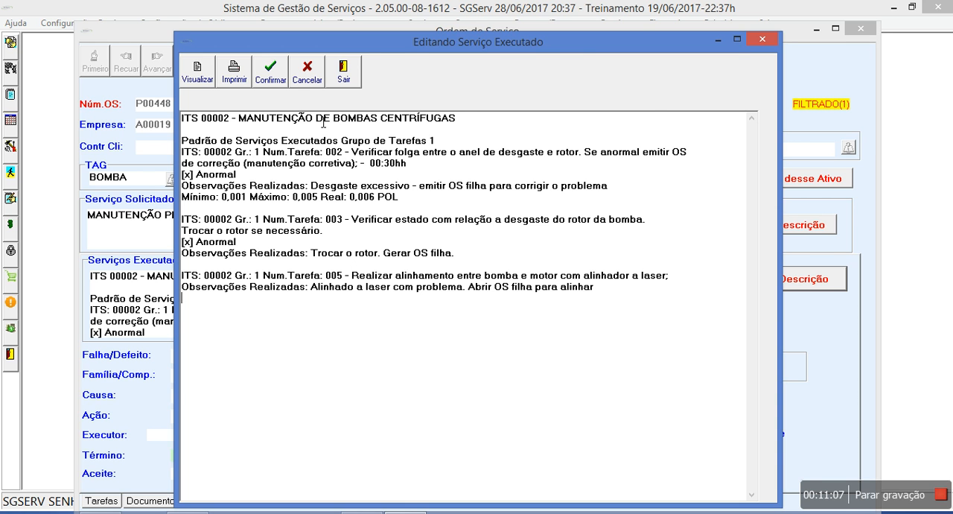
click(276, 69)
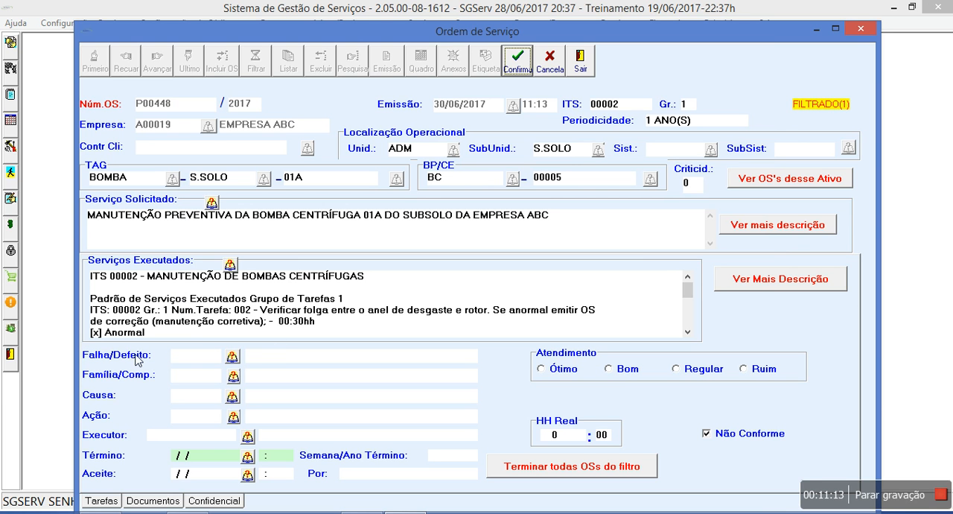
Look up DESGASTE in the Falha/Defeito records and select DESG - DESGASTE EXCESSIVO for the order
click(296, 361)
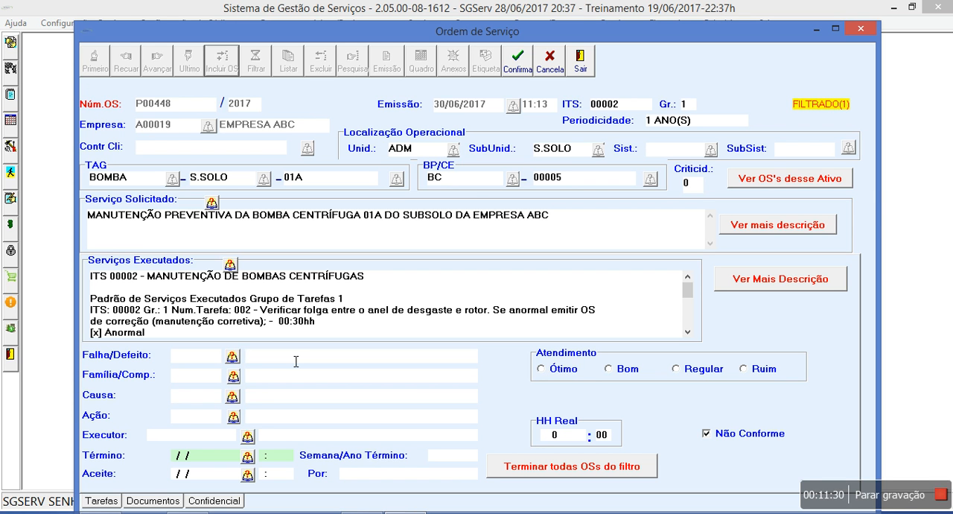
text(DESGASTE)
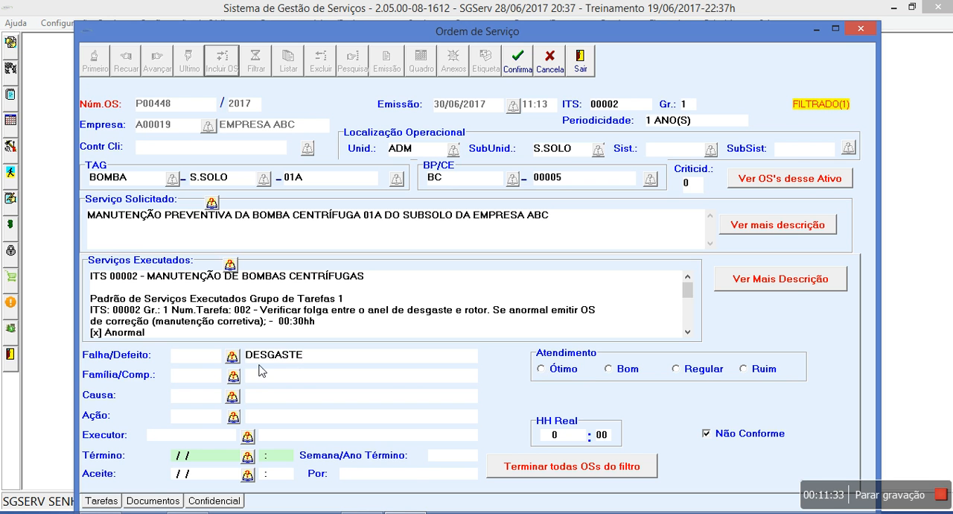
click(233, 359)
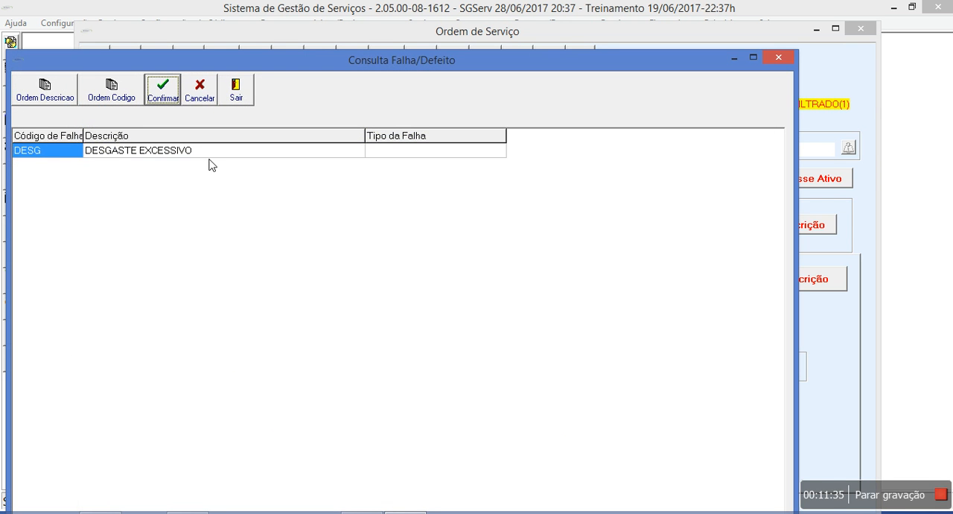
click(210, 154)
double_click(212, 157)
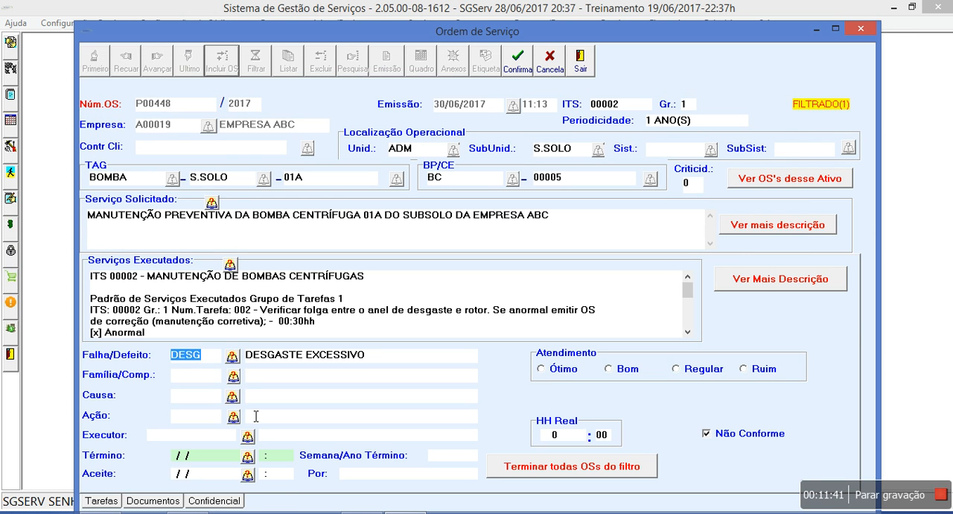
Replace the order's Falha/Defeito with VABA - VAZÃO BAIXA, looked up by the description VAZÃO
key(Delete)
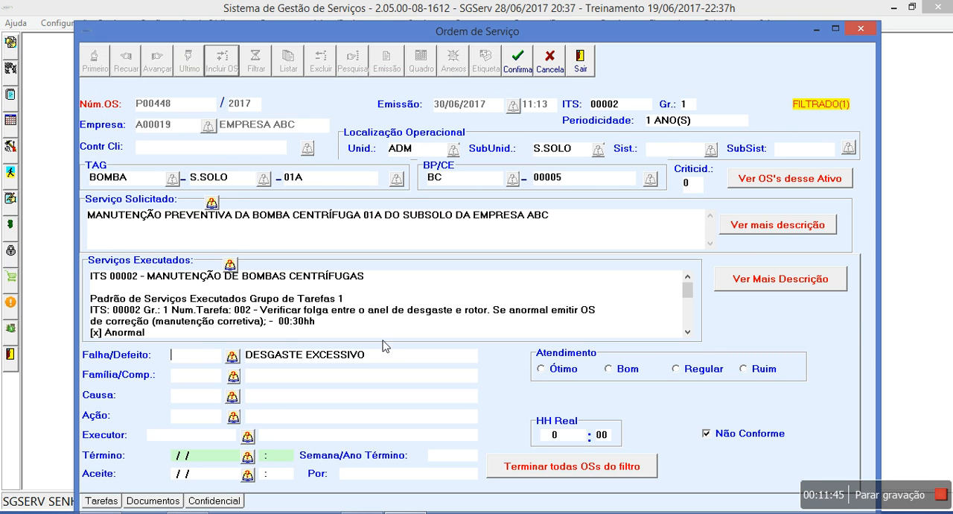
drag(367, 358, 142, 334)
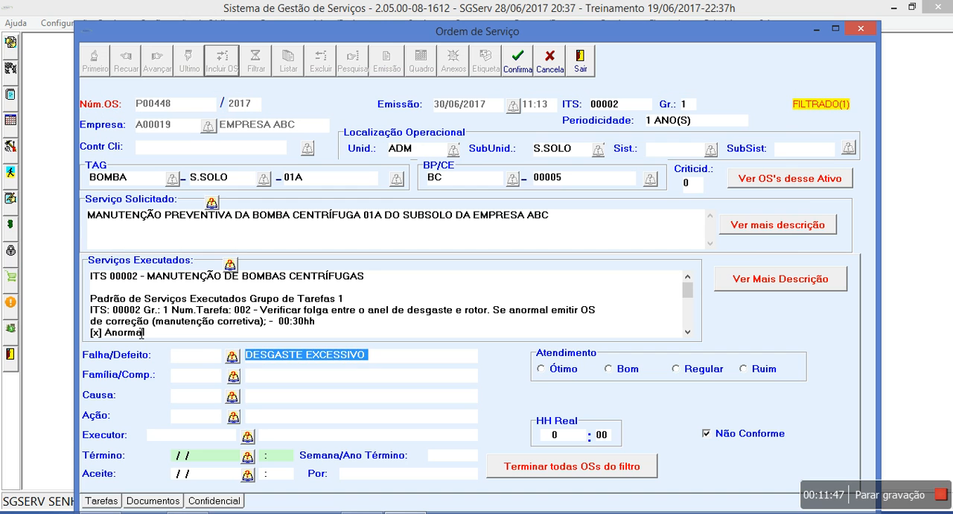
text(VAZ)
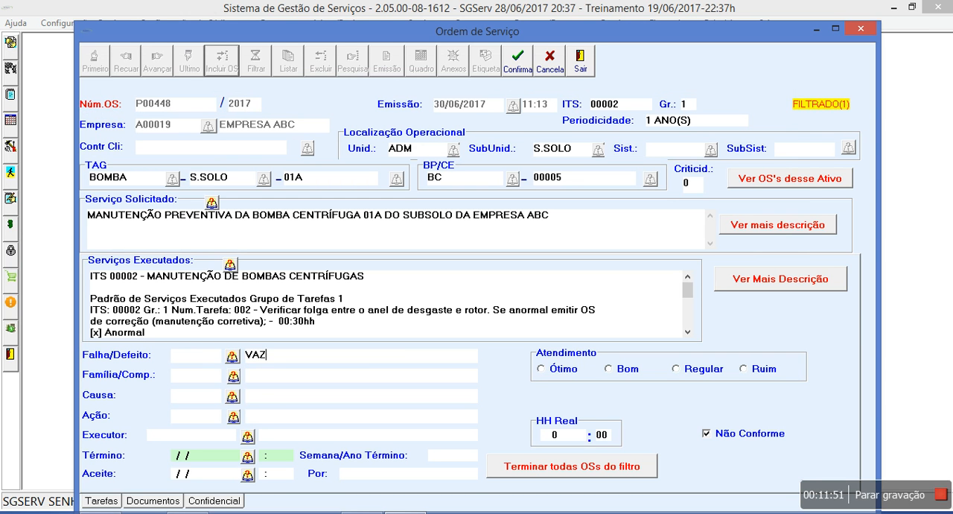
text(ÃO)
click(233, 356)
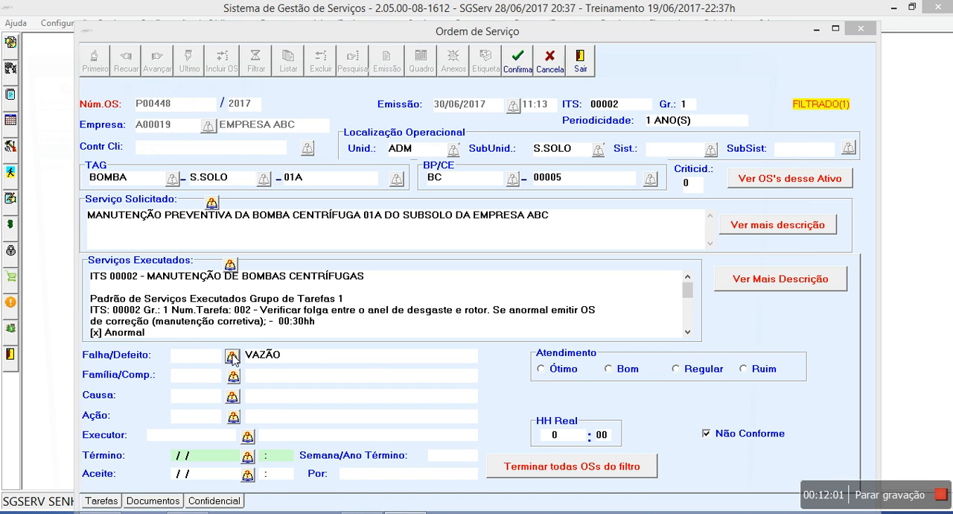
click(152, 166)
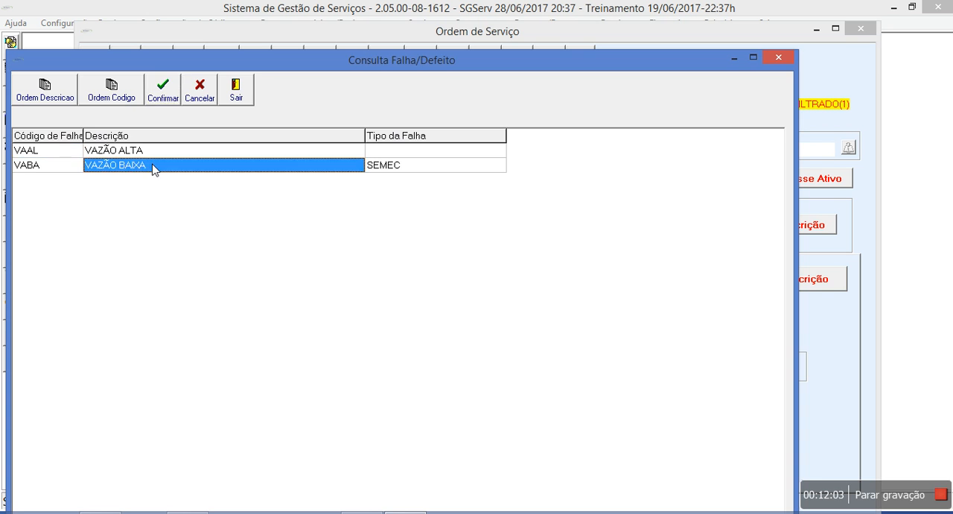
double_click(153, 166)
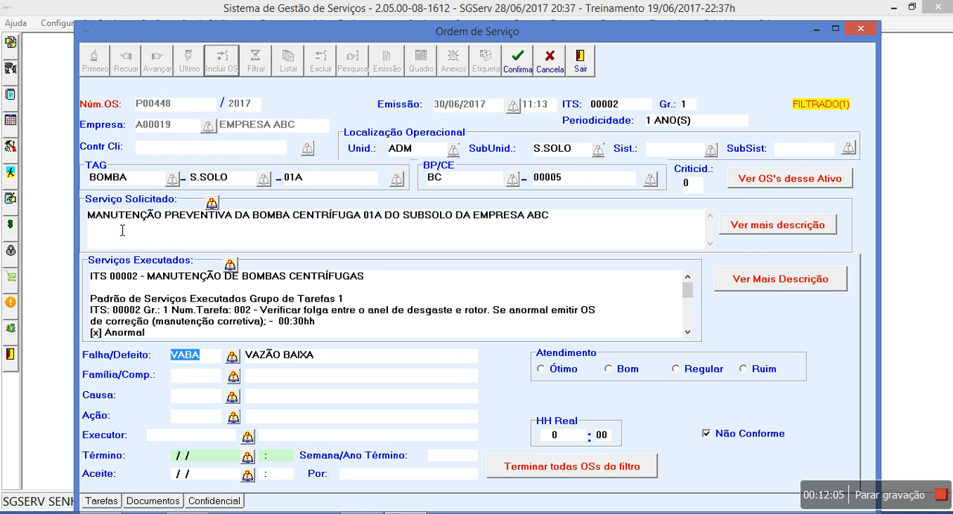
Try to look up ROTOR as the order's Família/Comp
click(289, 379)
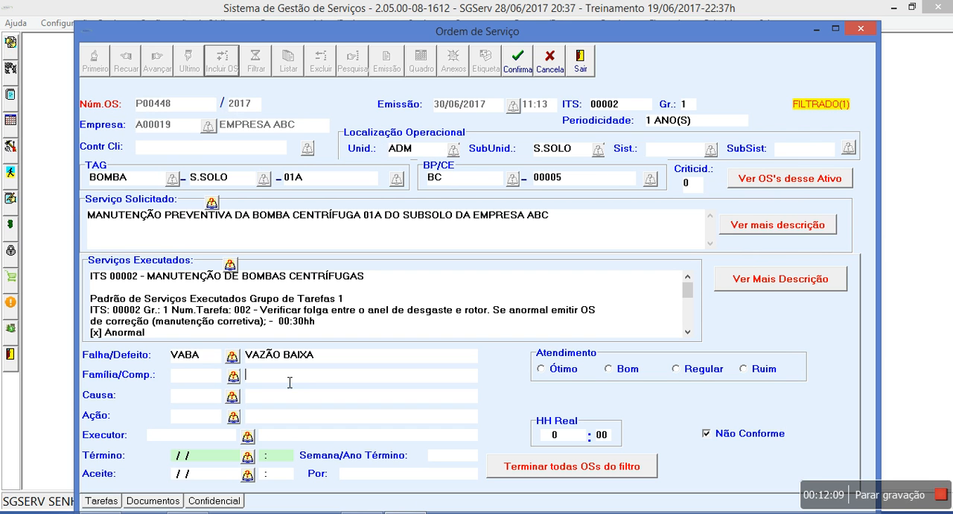
text(ROTOR)
click(239, 375)
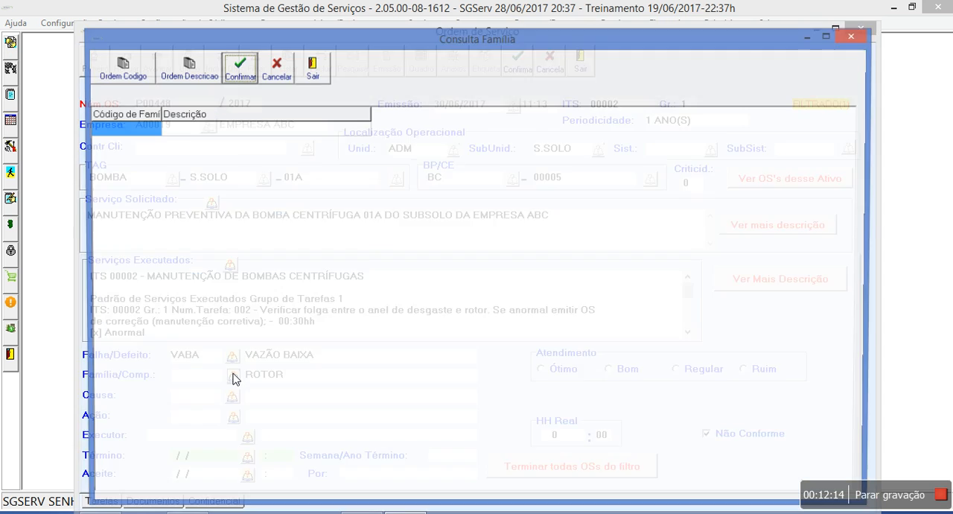
click(273, 76)
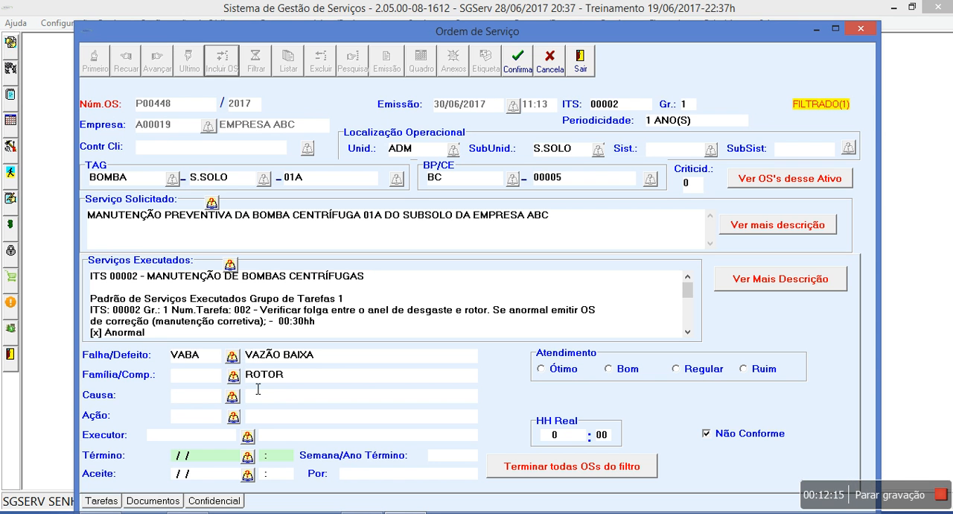
Clear the ROTOR text and set the Família/Comp. to 0800 - COMPONENTES DE BOMBAS from the complete family list
double_click(262, 374)
key(Delete)
click(233, 378)
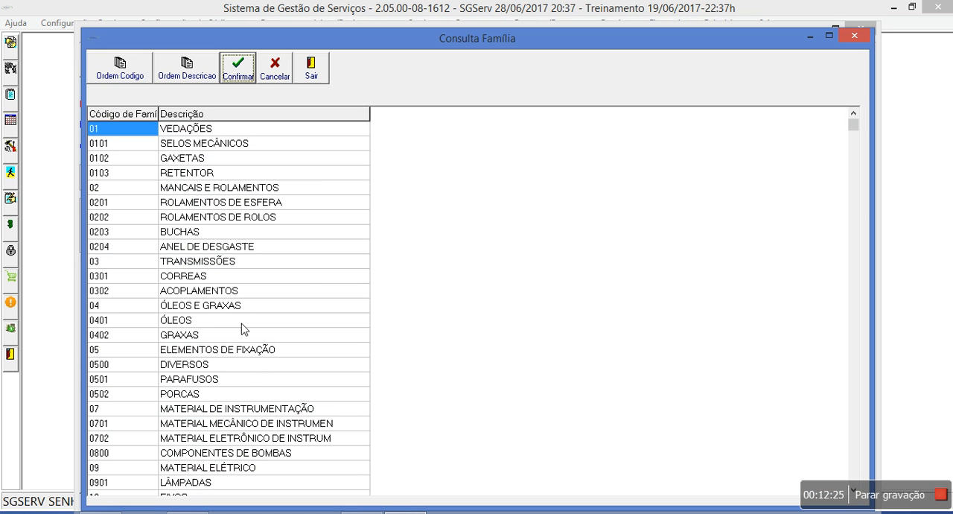
double_click(266, 453)
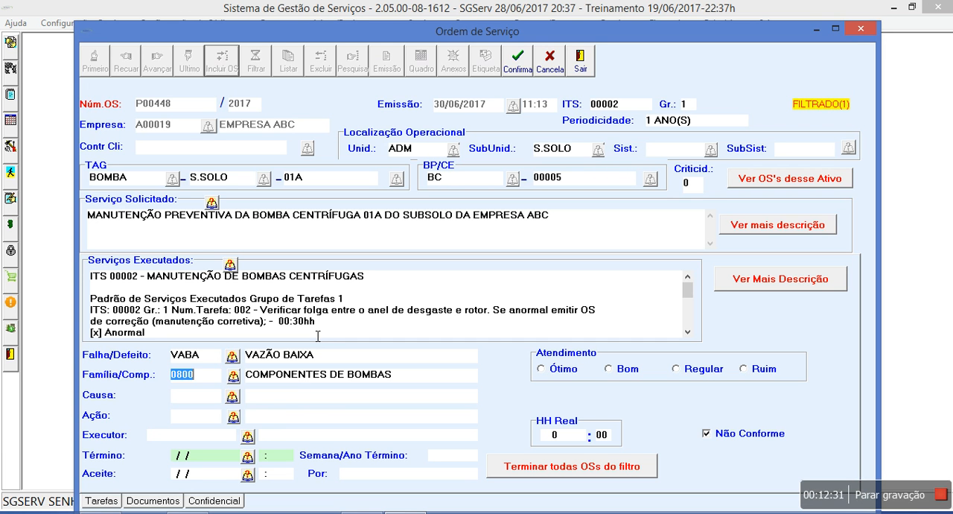
Set the order's Causa to DENA - DESGASTE NATURAL, looked up by the description DES
click(270, 400)
text(DES)
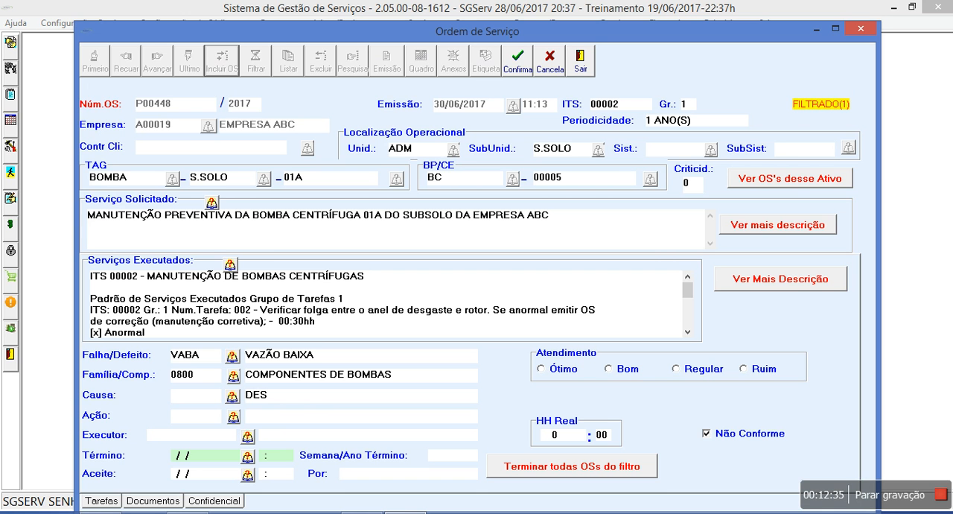
click(234, 396)
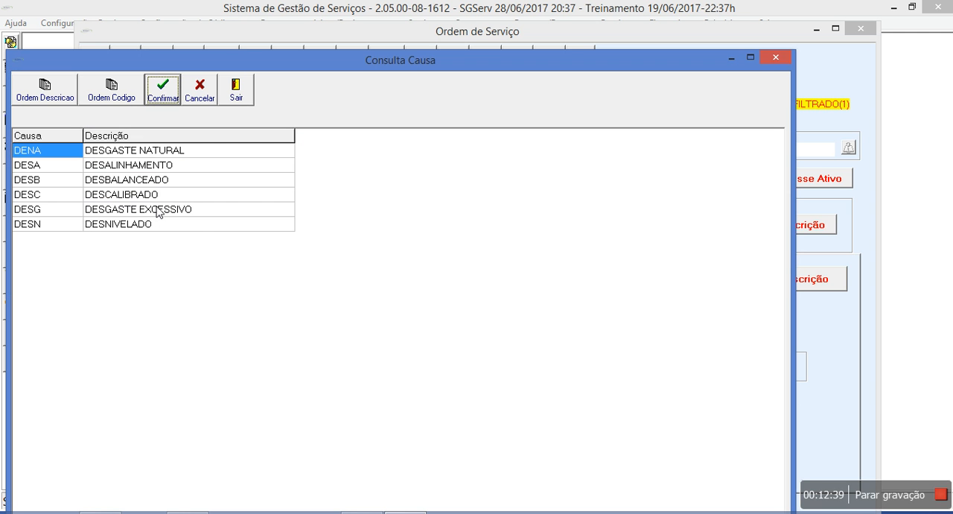
click(150, 152)
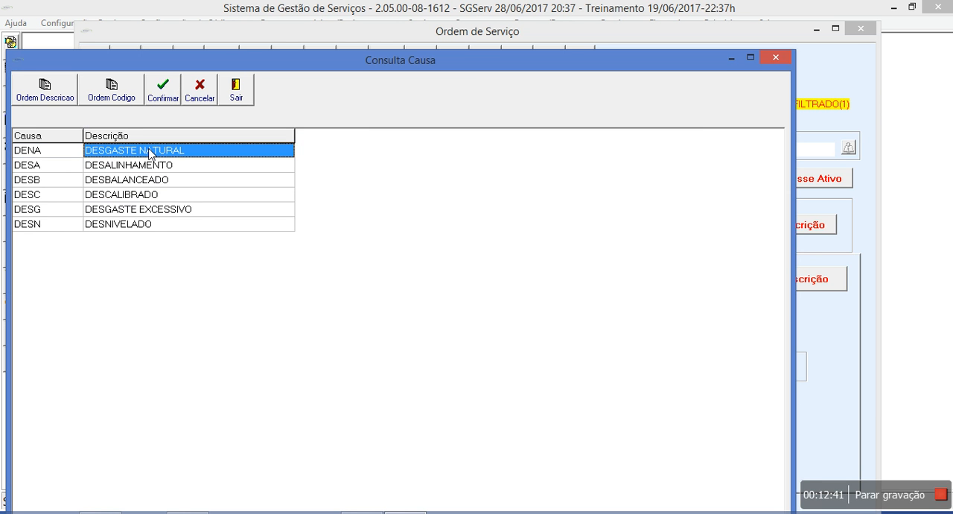
double_click(149, 152)
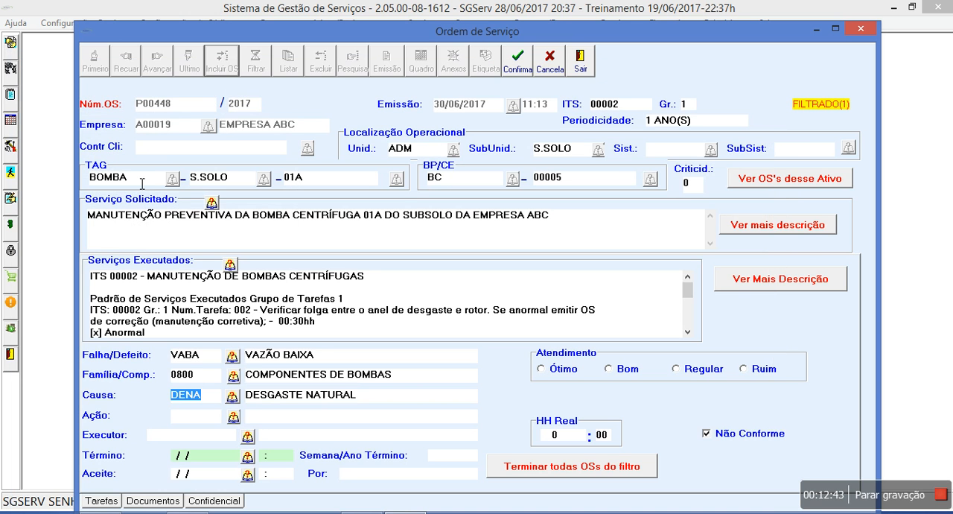
Try to look up the order's Ação by the description SUBS
click(304, 421)
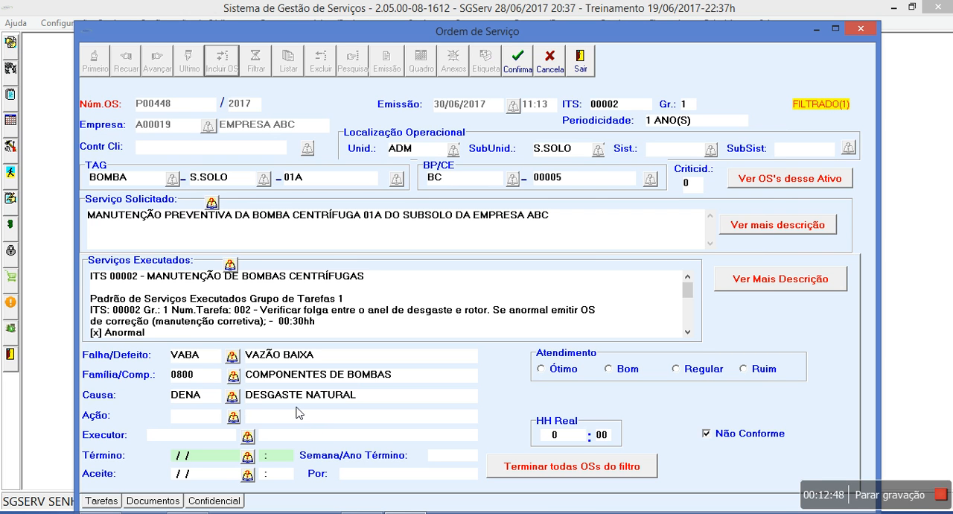
text(SUBS)
click(233, 416)
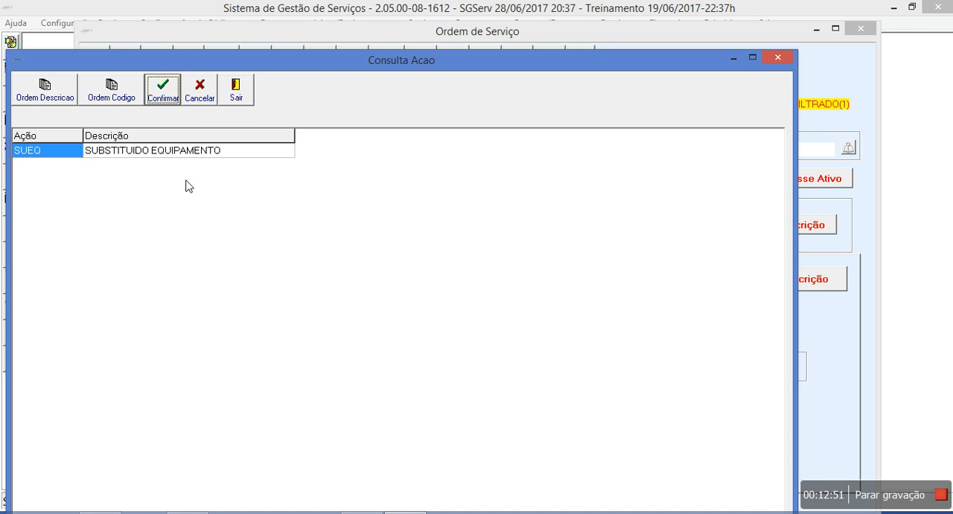
click(231, 87)
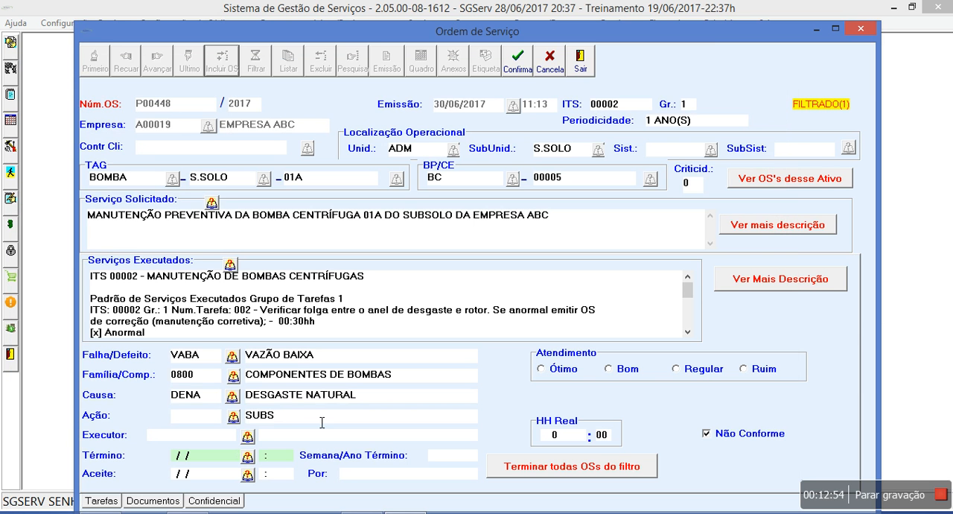
Set the order's Ação to AVMA - AVALIADO E TROCADO MATERIAL, looked up by the description TROC
key(Tab)
text(TROC)
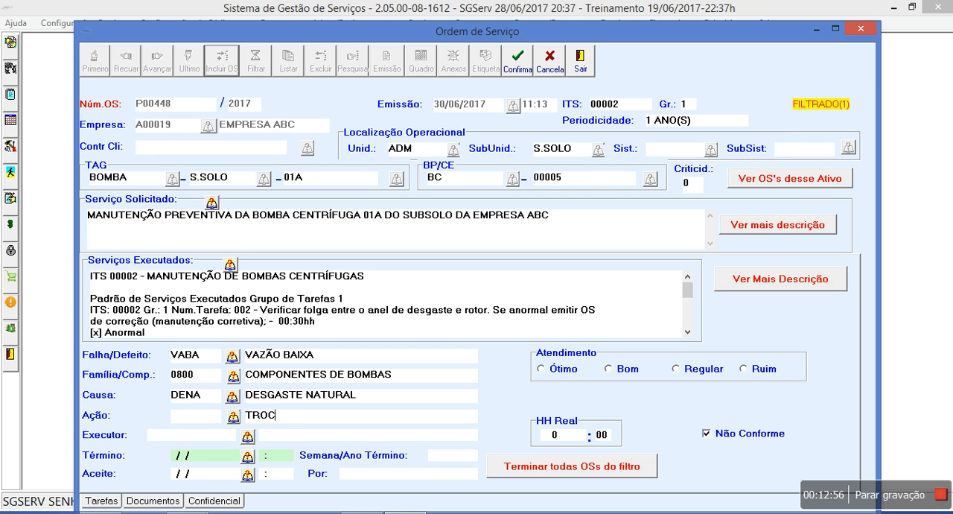
click(232, 417)
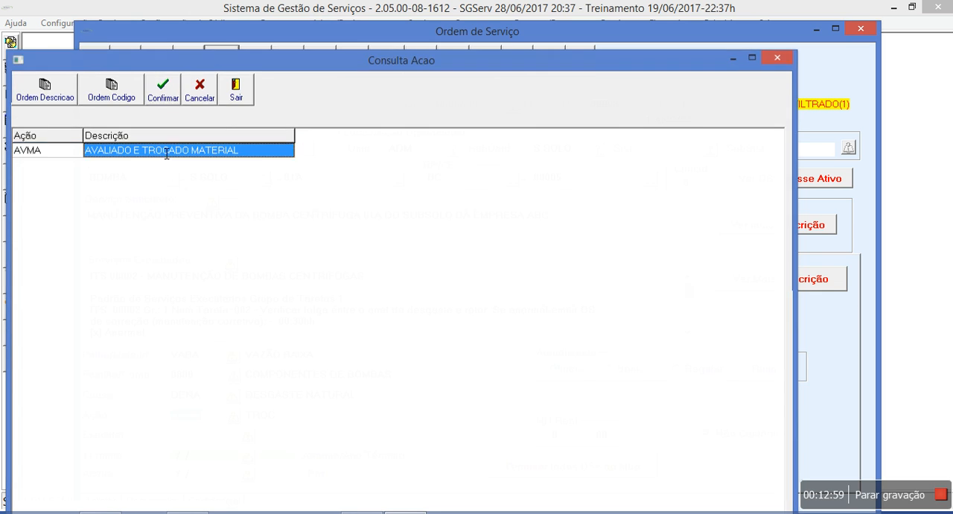
double_click(167, 154)
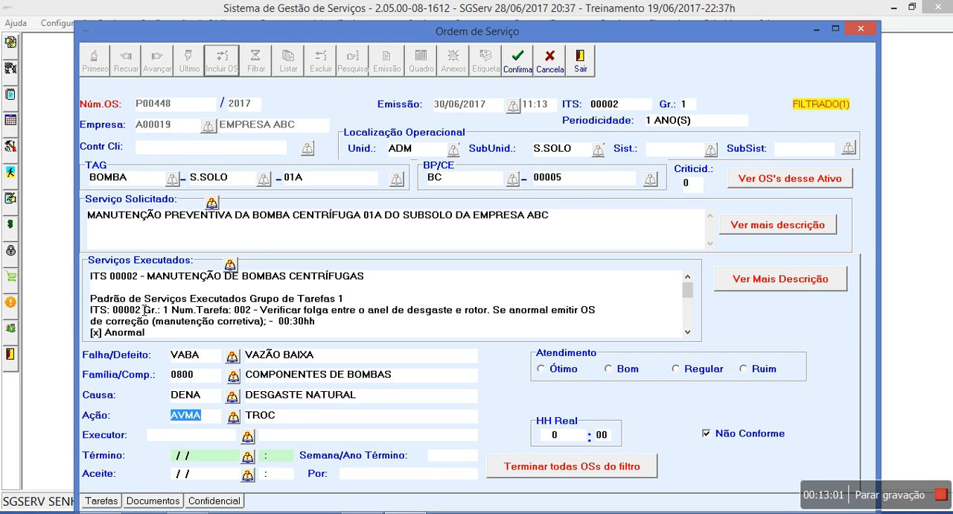
key(Delete)
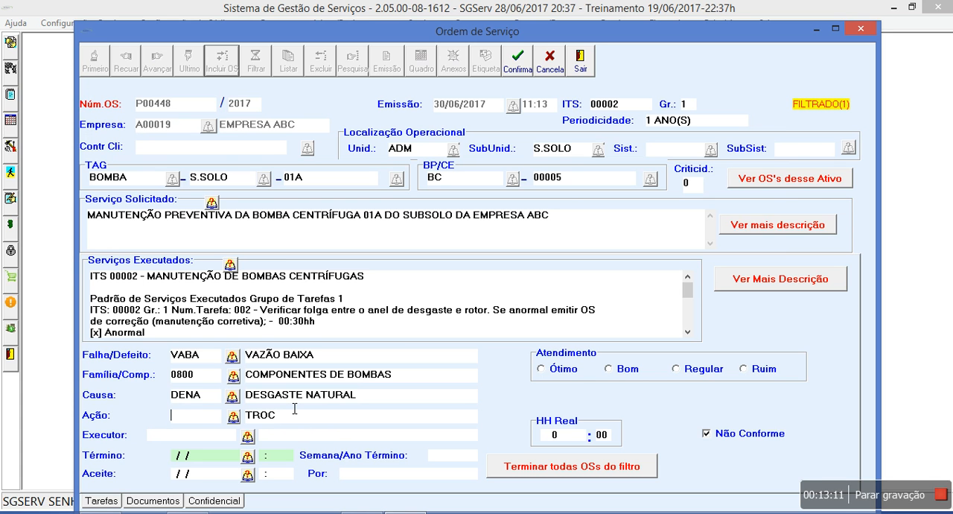
click(235, 416)
double_click(227, 151)
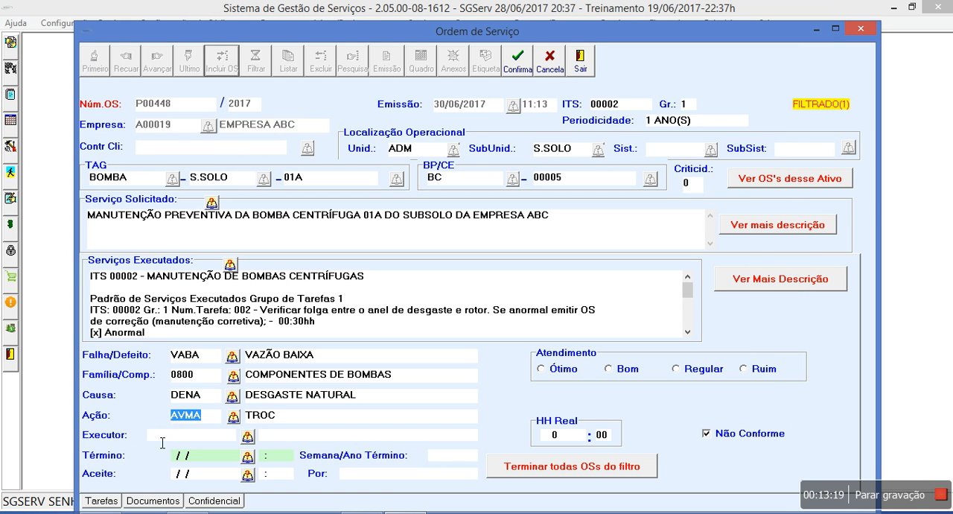
Choose the order's Executor from the lookup list and set its Término to 01/07/2017 at 08:00
click(247, 437)
double_click(297, 174)
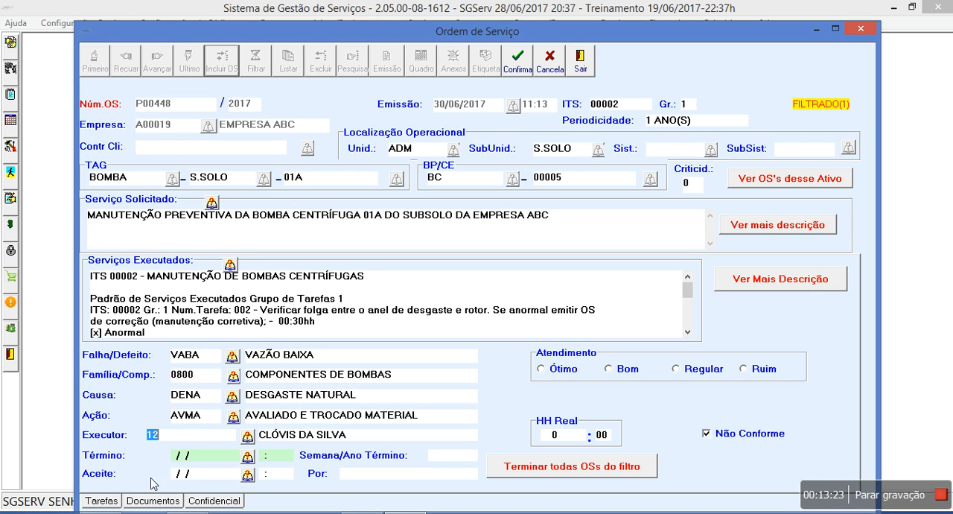
click(248, 456)
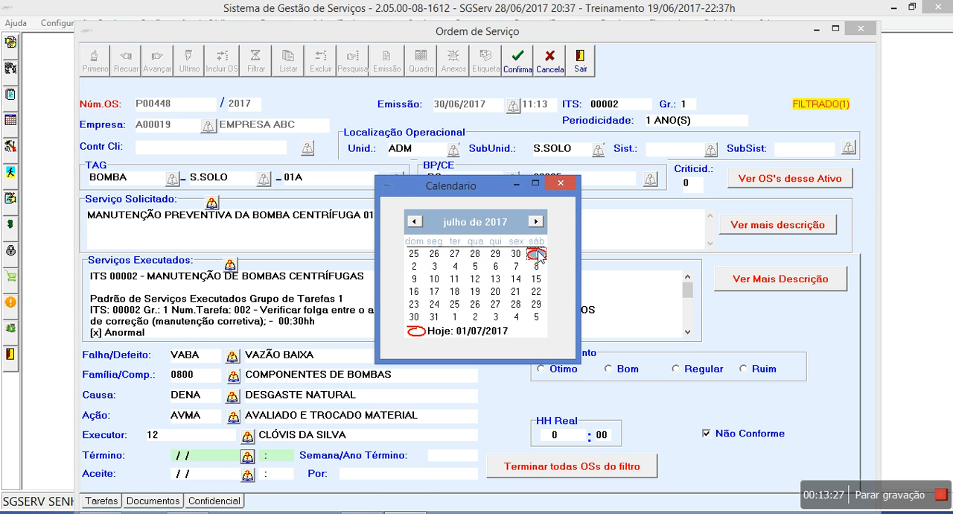
double_click(533, 255)
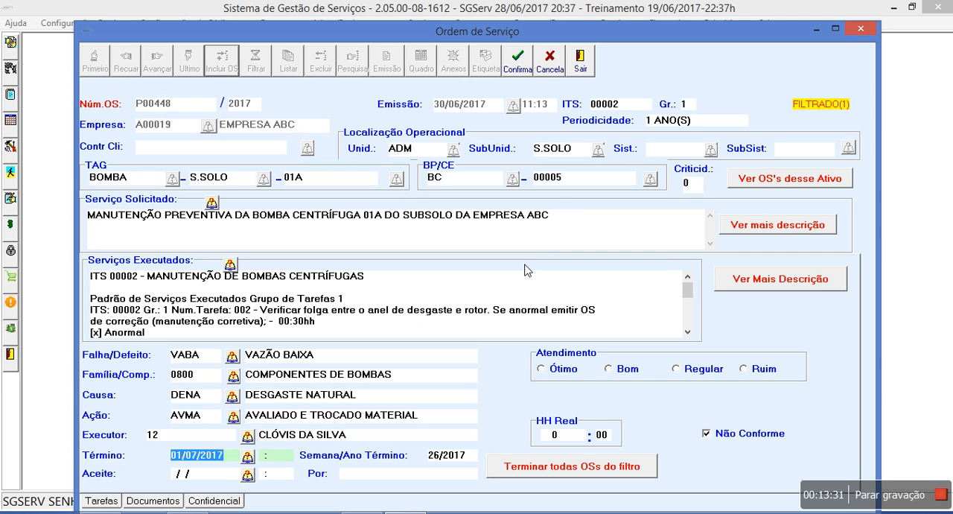
key(BackSpace)
text(0 / /)
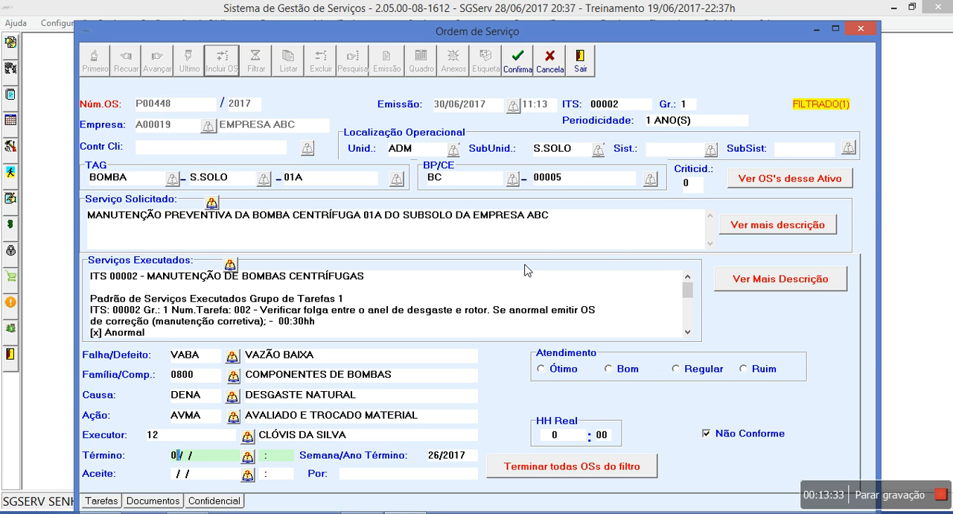
key(BackSpace)
click(248, 457)
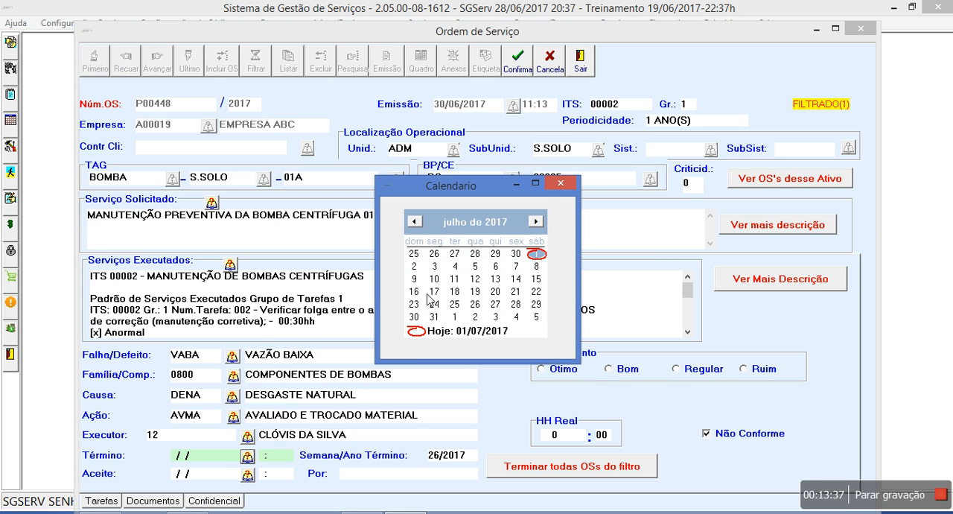
click(536, 254)
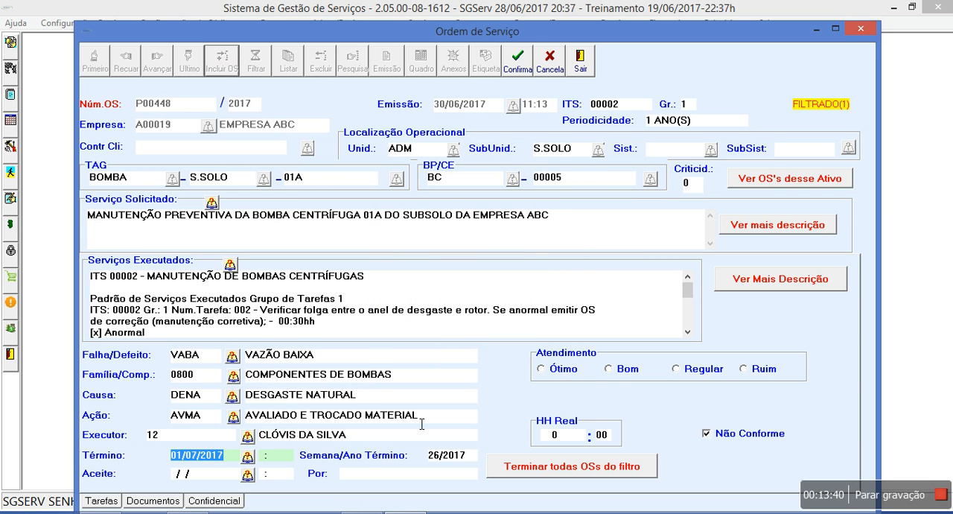
key(Tab)
text(08:)
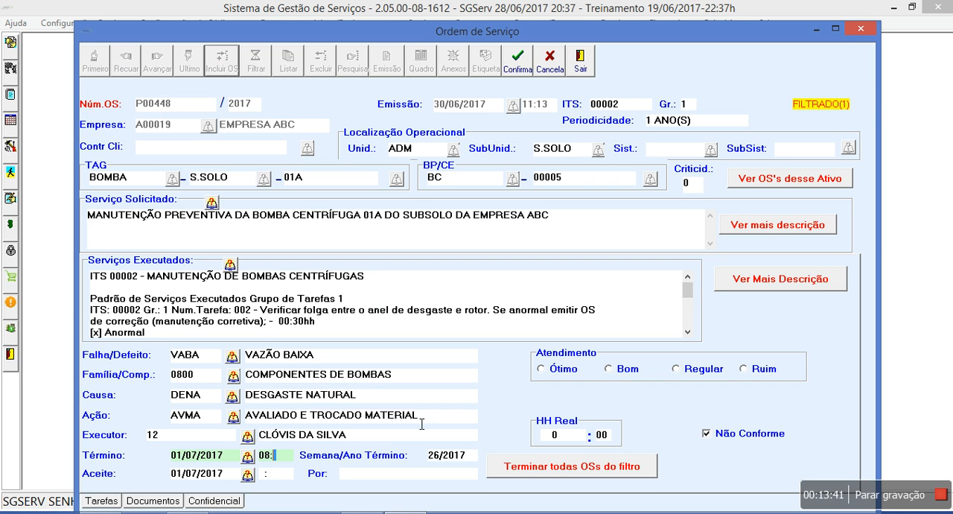
text(00)
Set the Aceite time to 08:05 and enter the accepting person's name in Por
key(Tab)
key(Tab)
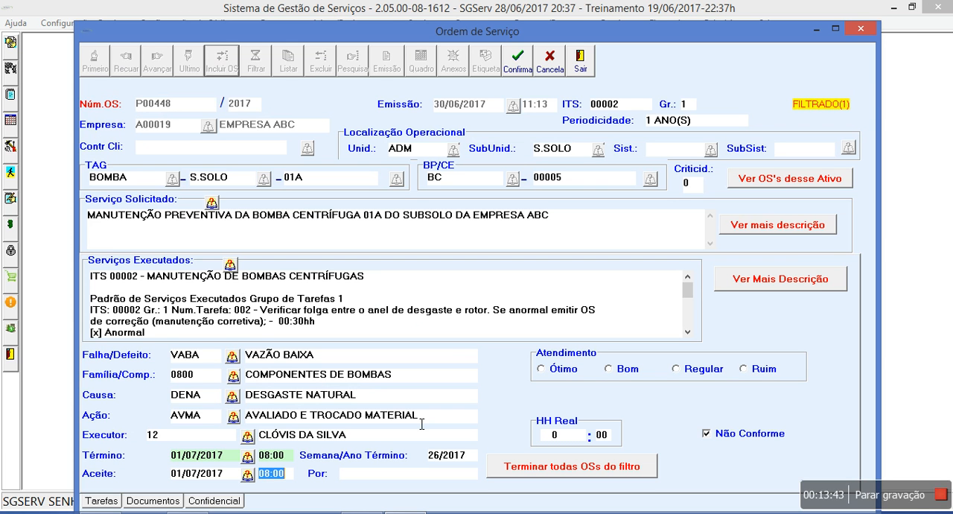
text(08:05)
key(Tab)
text(JUAREZ)
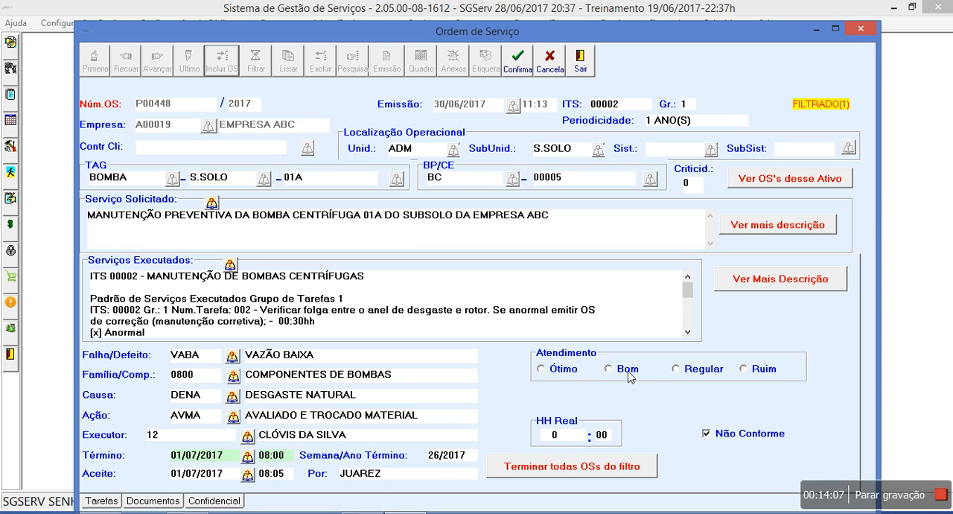
Rate the order's Atendimento as Regular and try to confirm the order
click(677, 369)
click(514, 63)
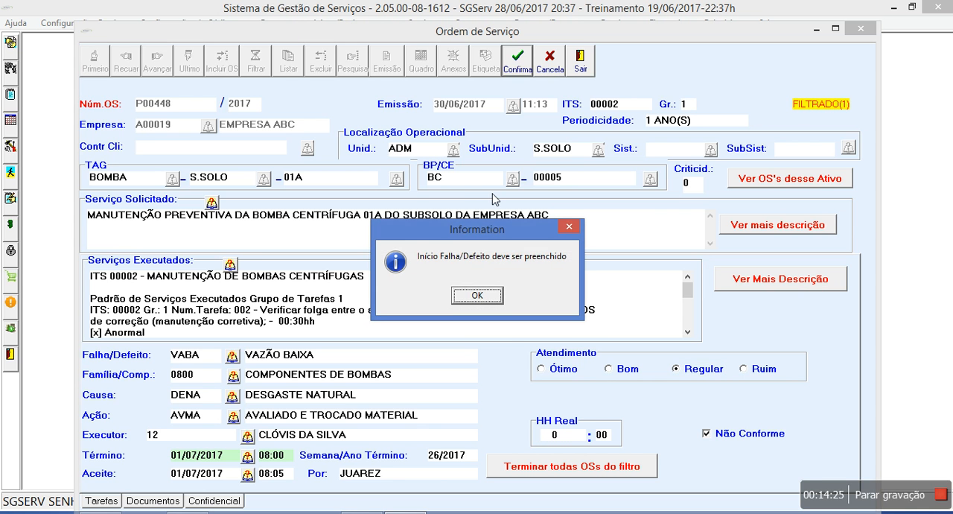
click(469, 297)
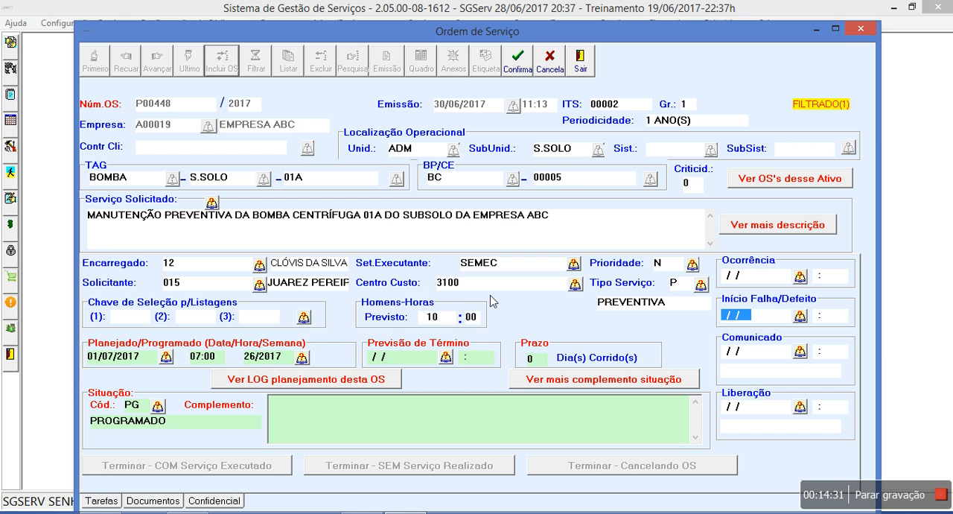
Set the order's Início Falha/Defeito to 29/06/2017 at 10:00
text(01)
key(BackSpace)
key(BackSpace)
text(29/06/1)
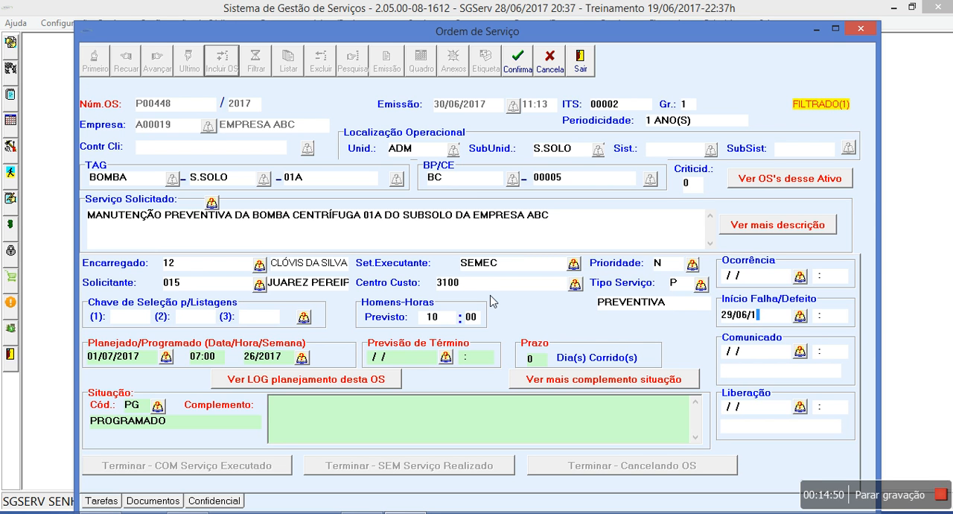
text(7)
key(Tab)
text(10)
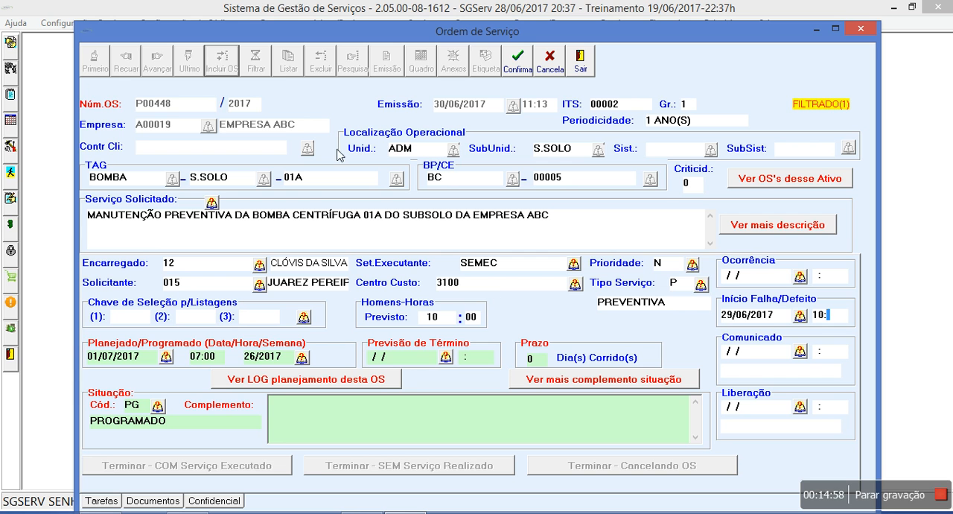
Confirm the preventive order and choose to issue a corrective or preventive action OS from it
click(517, 61)
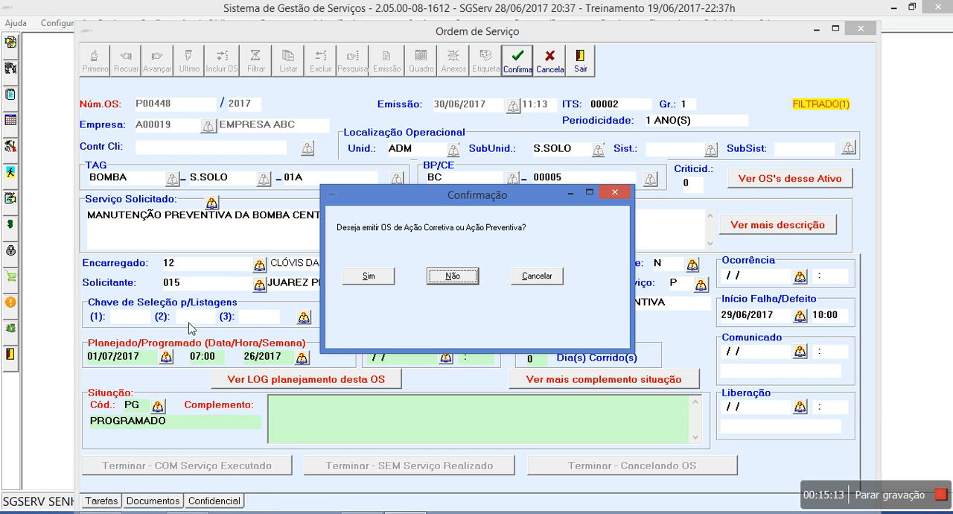
click(387, 277)
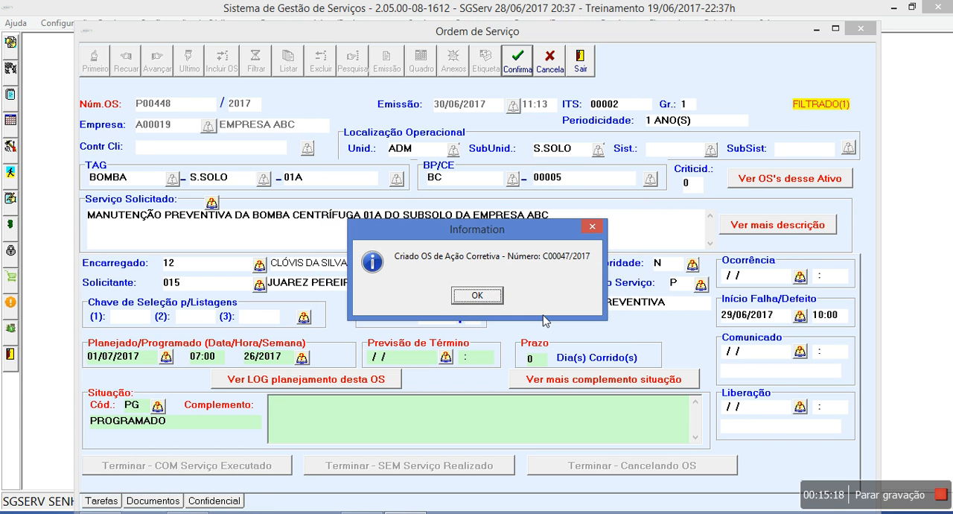
click(496, 297)
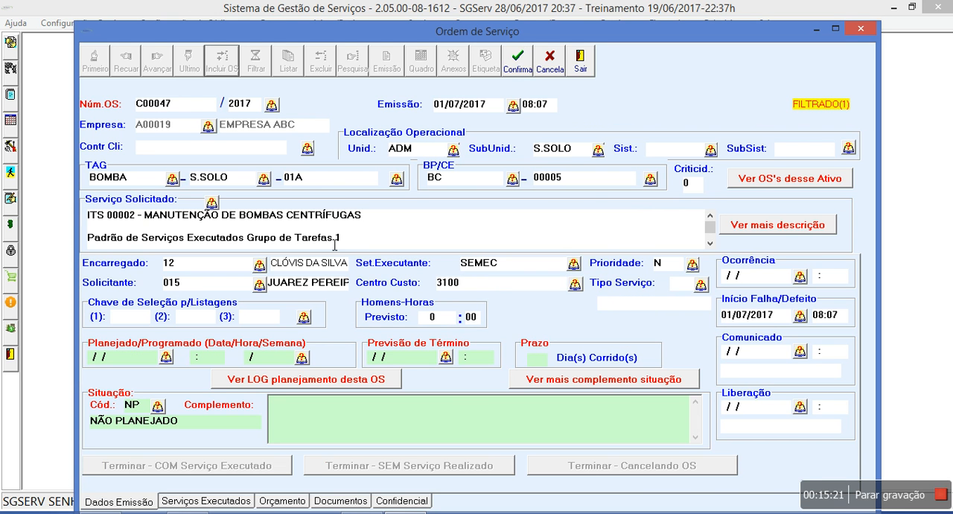
Insert the line "Trocar peças conforme OS mãe e tarefas não conformes" above the existing Serviço Solicitado text of the new corrective order
click(754, 232)
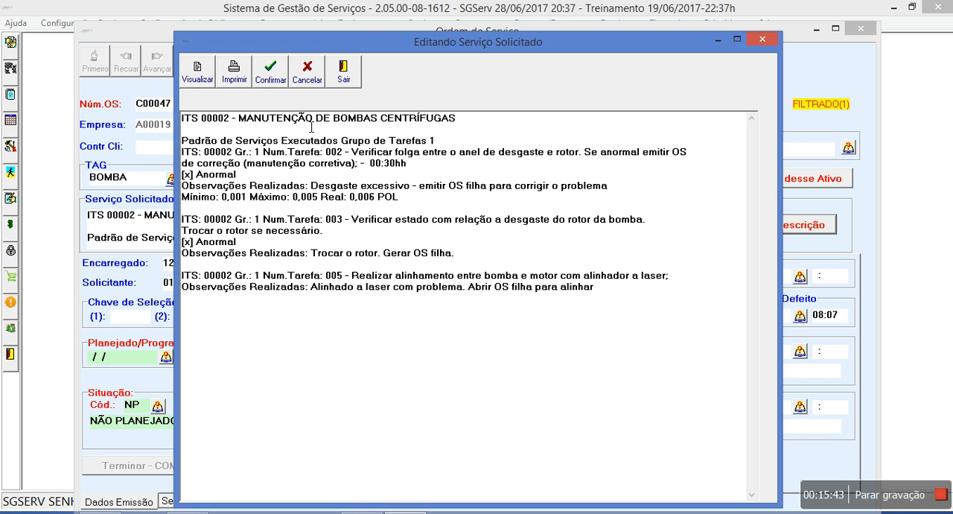
key(Menu)
key(Escape)
click(294, 197)
key(Return)
key(Up)
text(Tri)
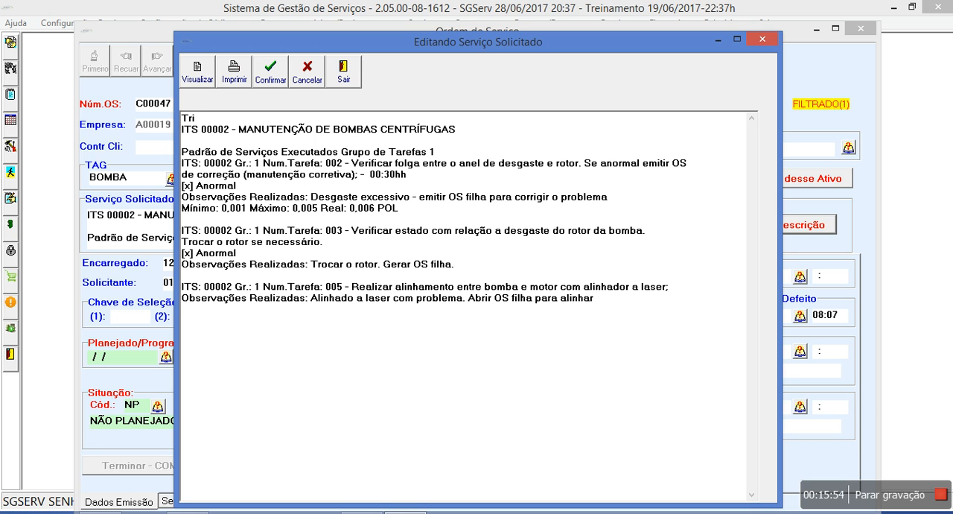
key(BackSpace)
text(ocar peças conforme OS mãe )
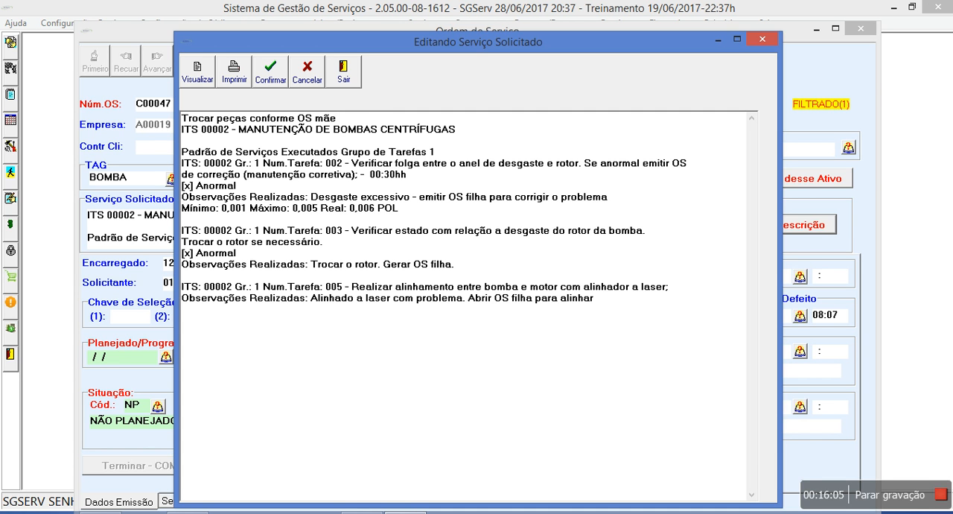
text(e tarefas não conformes)
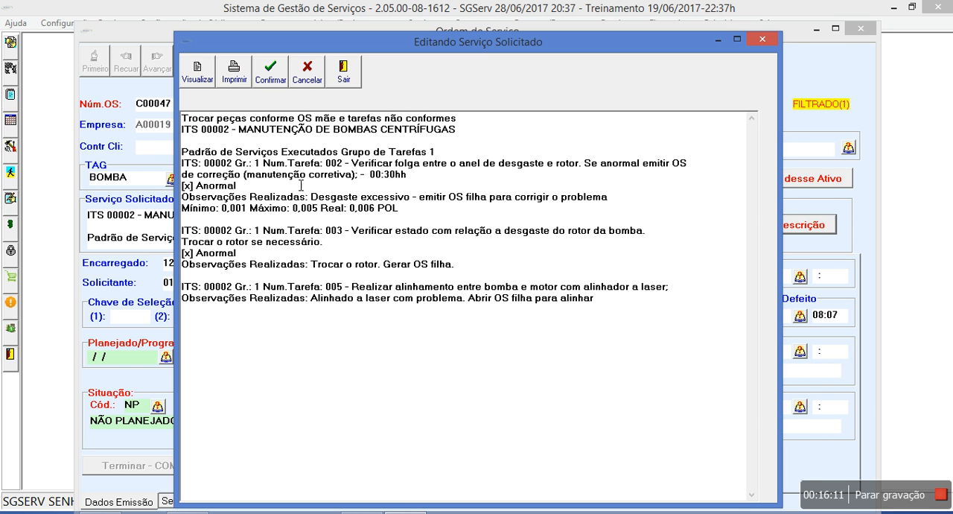
click(262, 74)
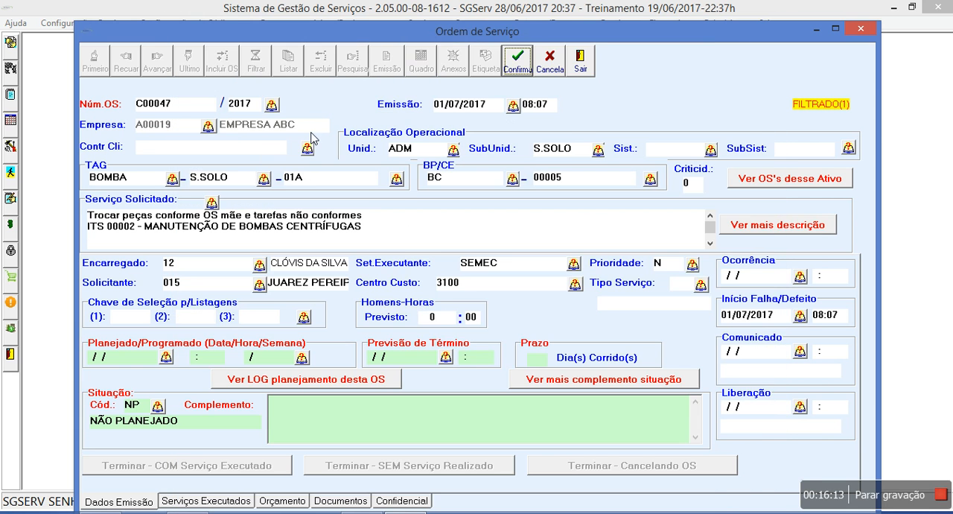
Set the corrective order's Tipo Serviço to P - PREVENTIVA from the service type list
click(678, 291)
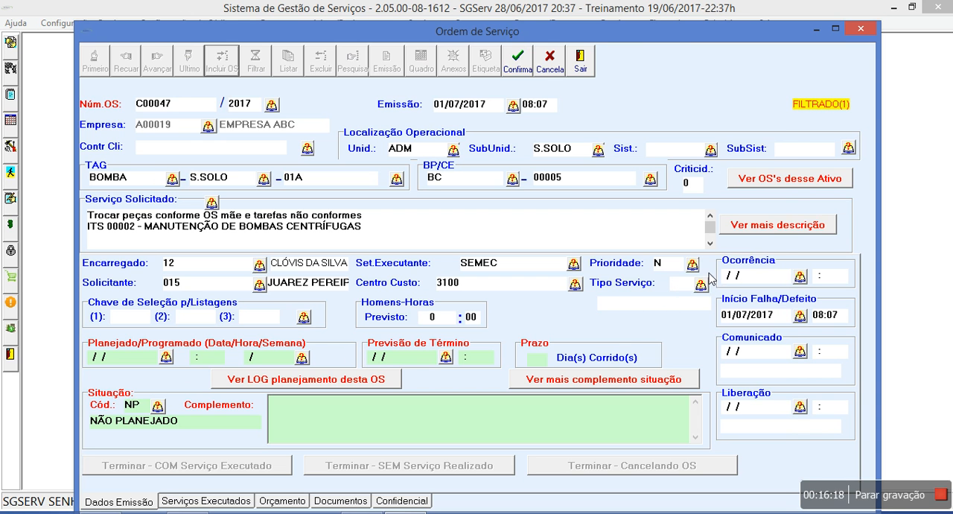
click(701, 285)
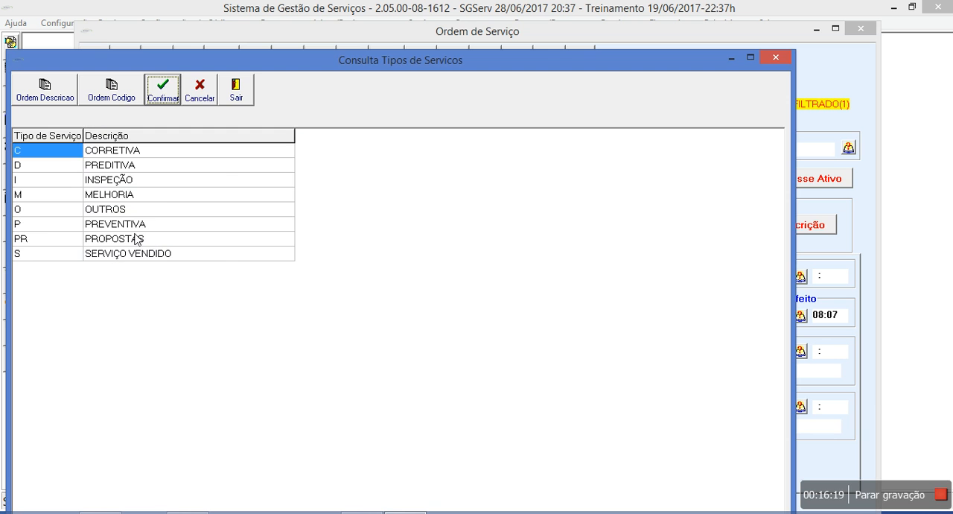
click(131, 228)
double_click(132, 230)
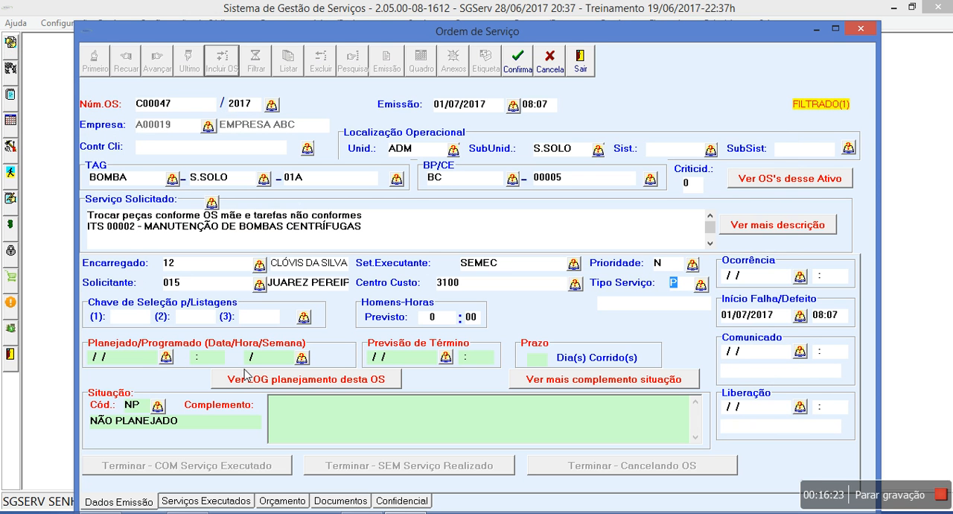
Set the corrective order's Situação to PL - PLANEJADO from the situation list
click(158, 407)
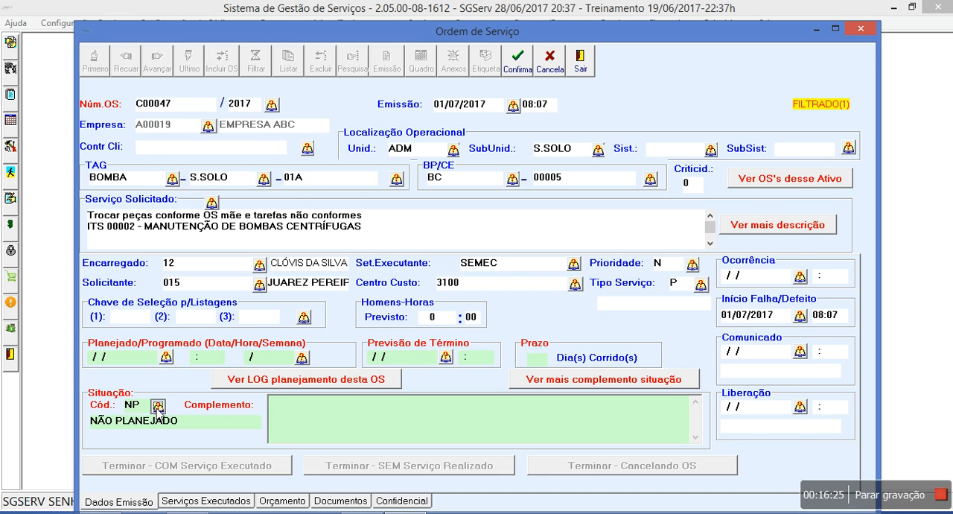
click(51, 288)
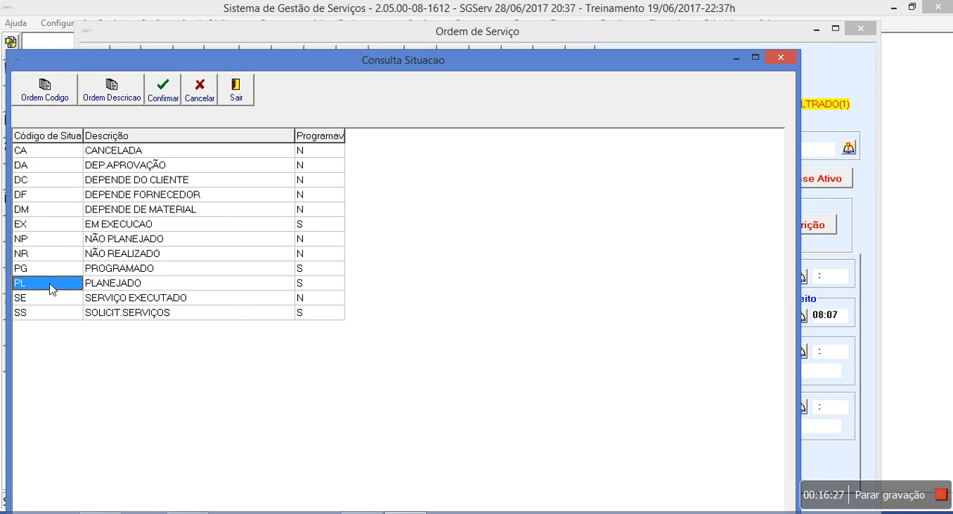
double_click(51, 288)
Plan the order for week 27/2017 and set its Prioridade to U - URGENTE
click(302, 357)
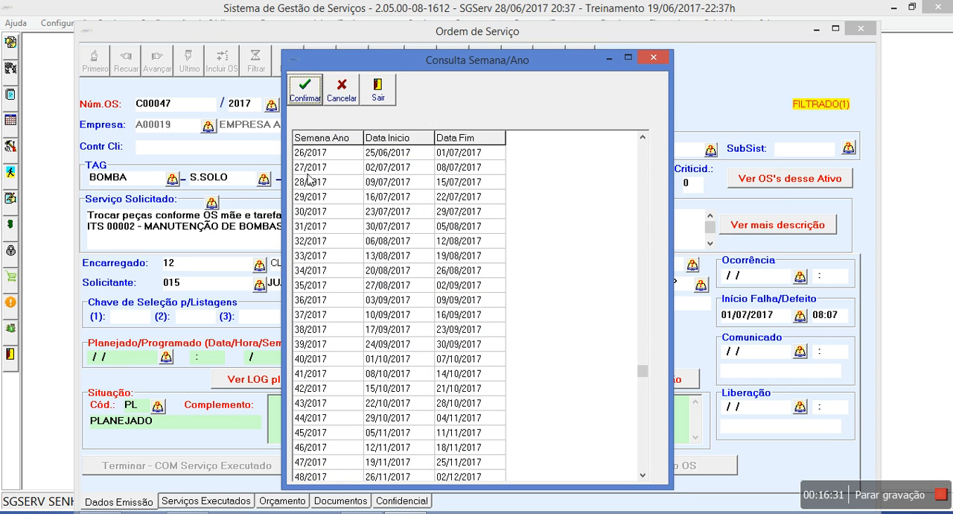
double_click(309, 167)
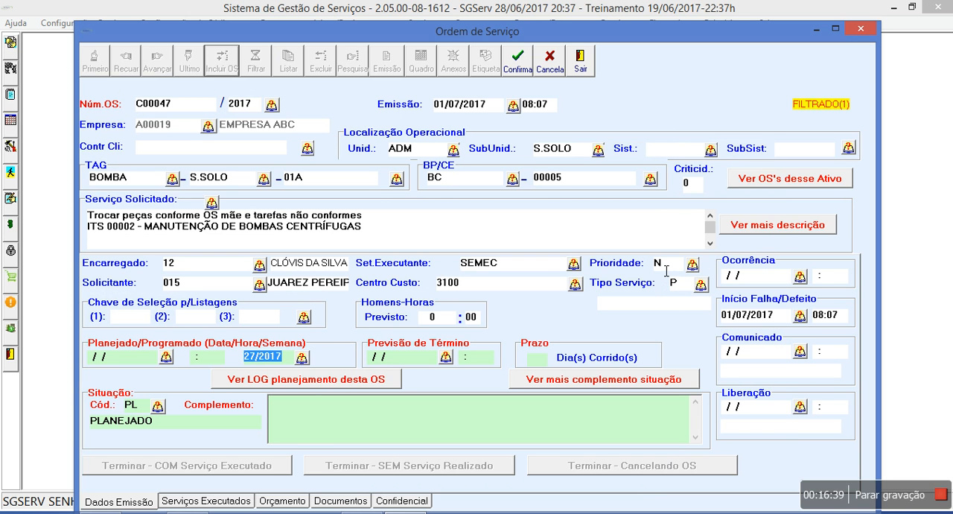
click(691, 265)
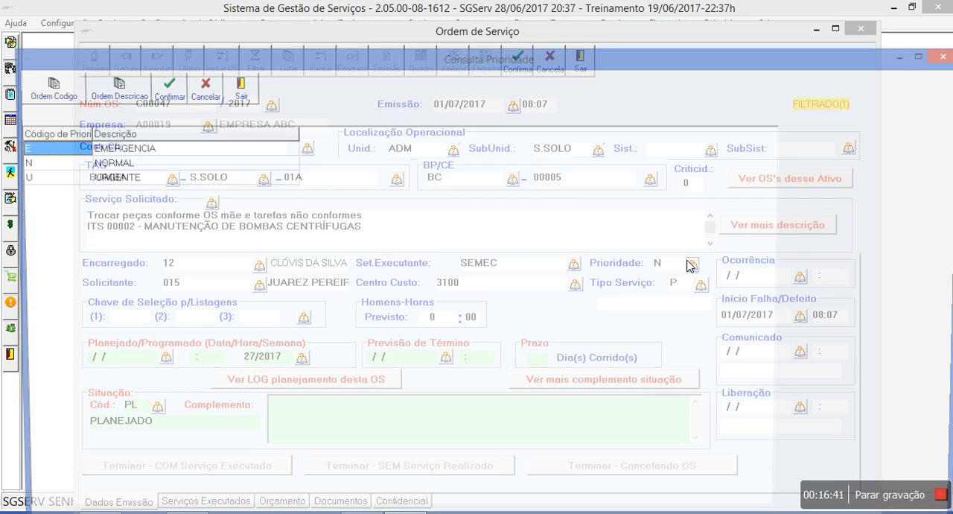
double_click(100, 177)
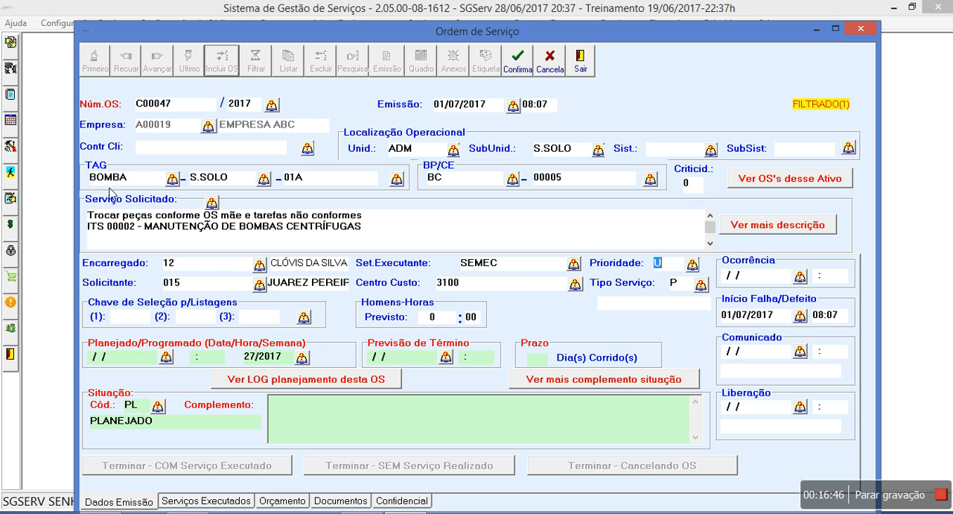
Enter "Verificar materiais antes de executar o serviço" as the Complemento of the order's situation
click(429, 423)
text(Verificar mater)
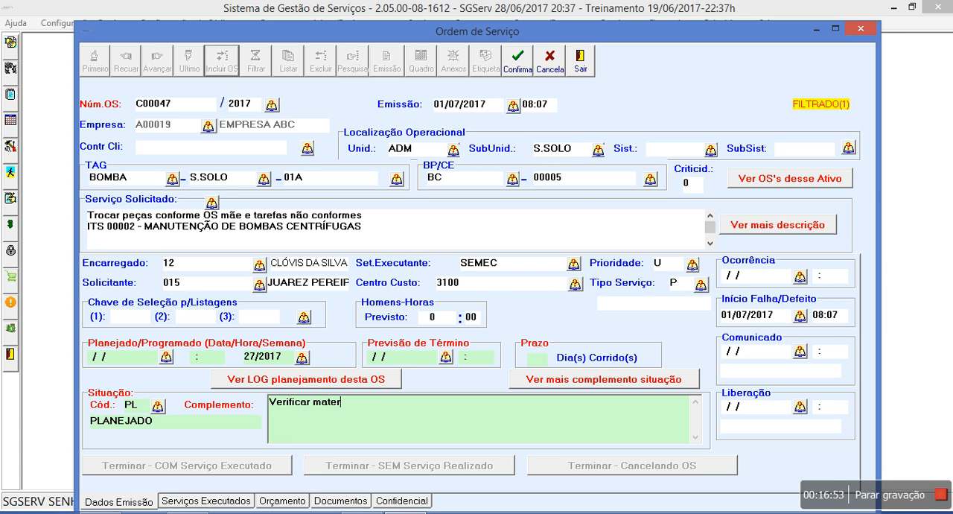
text(iais antes de executar o se)
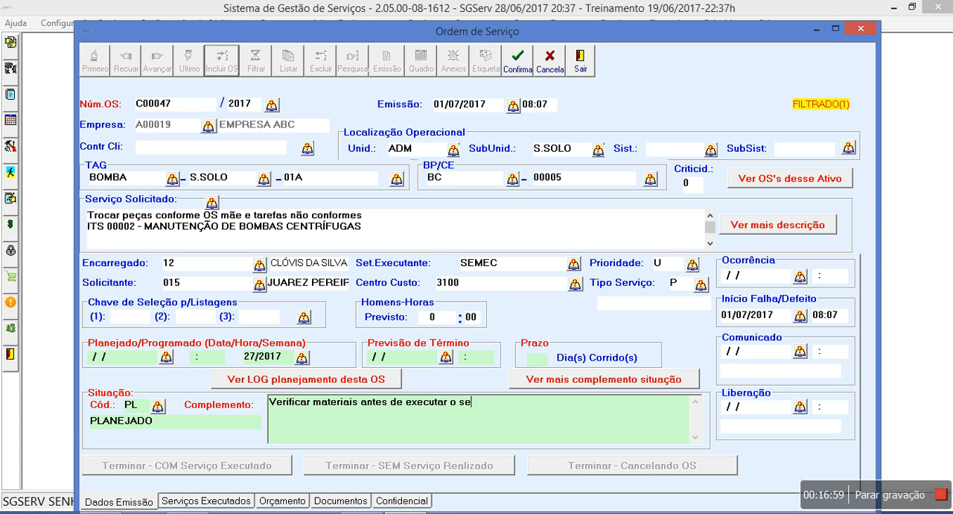
text(rviço)
Set the order's planned Homens-Horas (Previsto) to 10 hours
click(430, 318)
text(100)
key(BackSpace)
Save the corrective order, declining to issue another corrective or preventive action OS from it
click(514, 64)
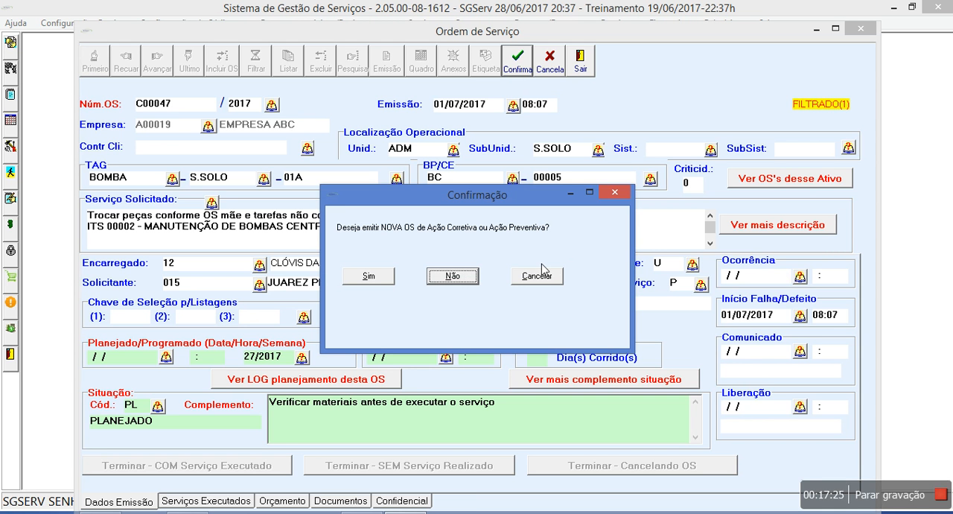
click(452, 276)
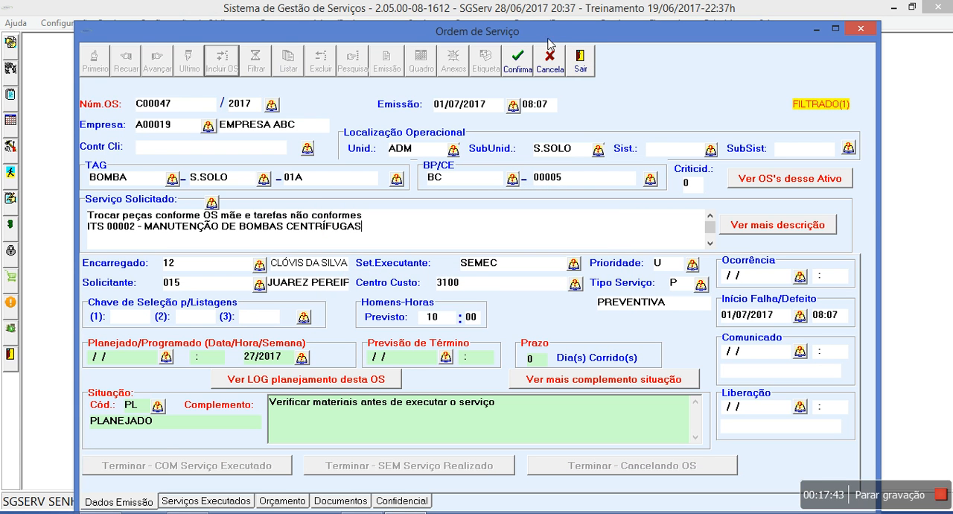
click(524, 59)
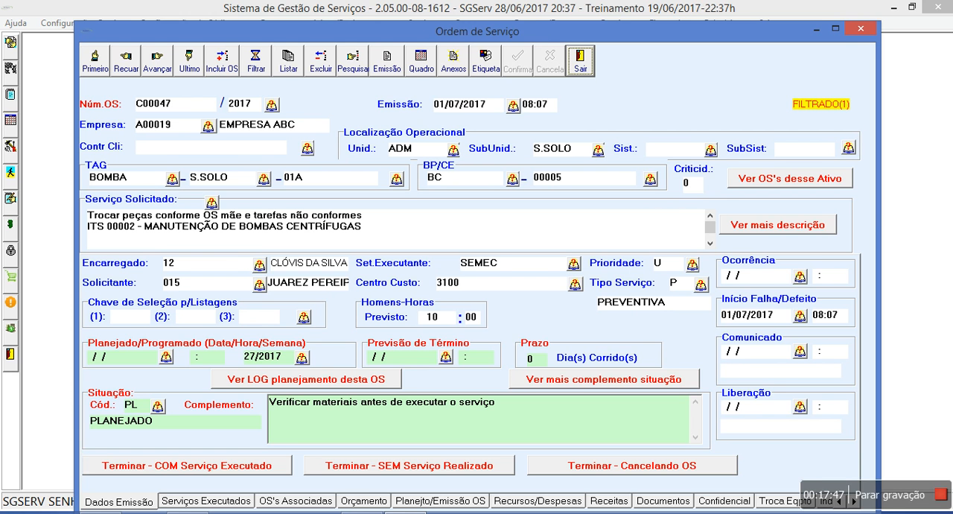
Check the OS's Associadas of the corrective order and open its linked OS Mãe
drag(557, 31, 562, 15)
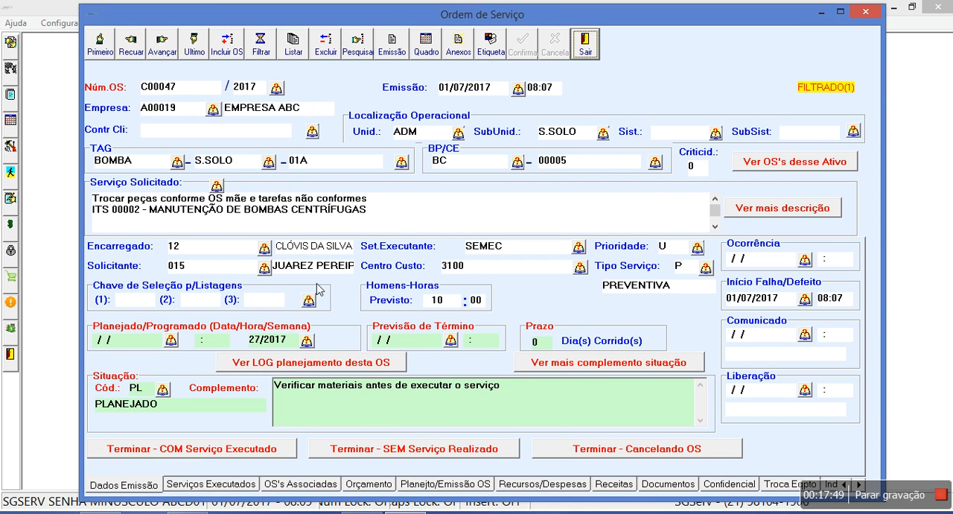
click(287, 485)
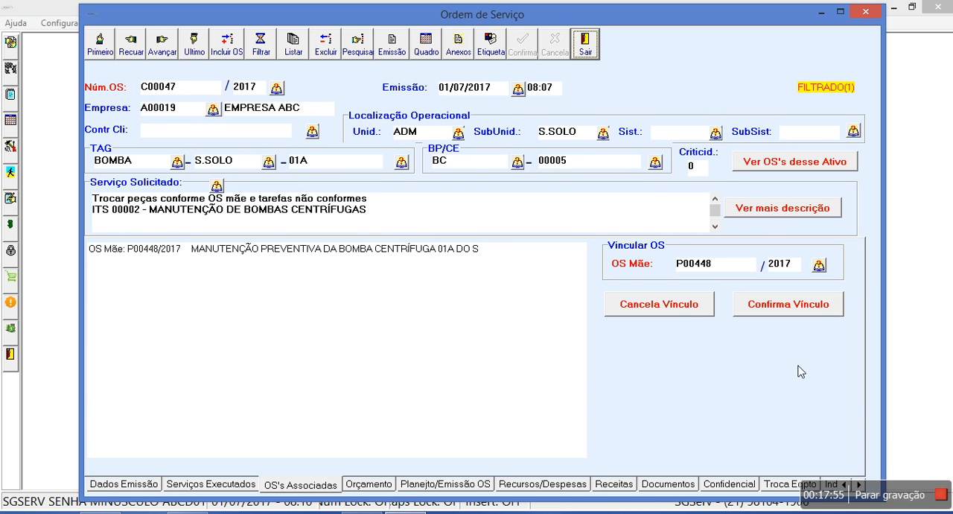
double_click(436, 252)
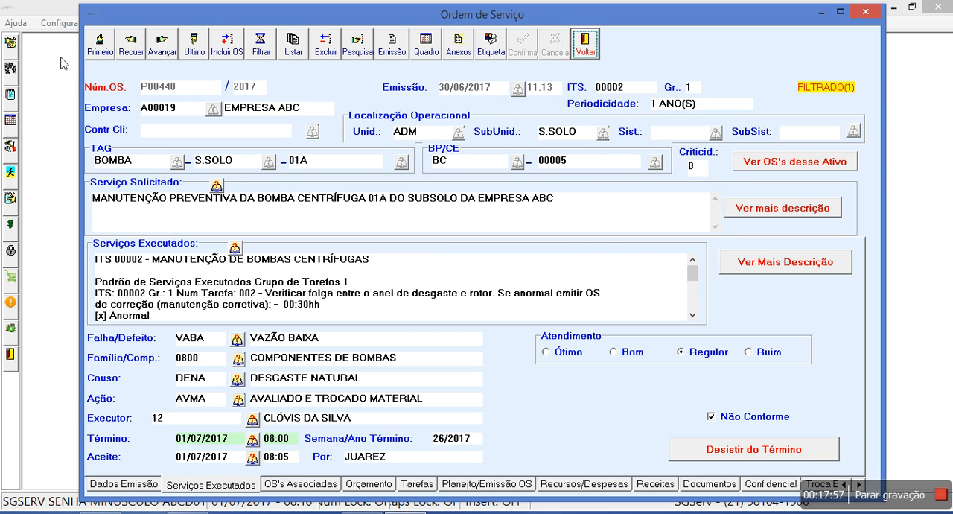